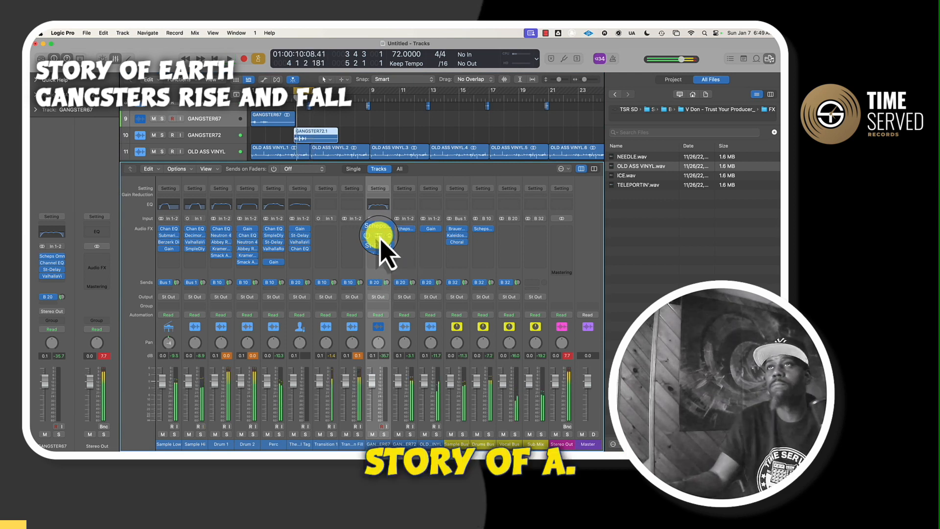
Step: Copy GANGSTER67's effects to the GANGSTER72 channel and lower the copied Stereo Delay's output mix to 33% left and 21% right
{"action": "left_click_drag", "start_coordinate": [380, 236], "coordinate": [409, 248]}
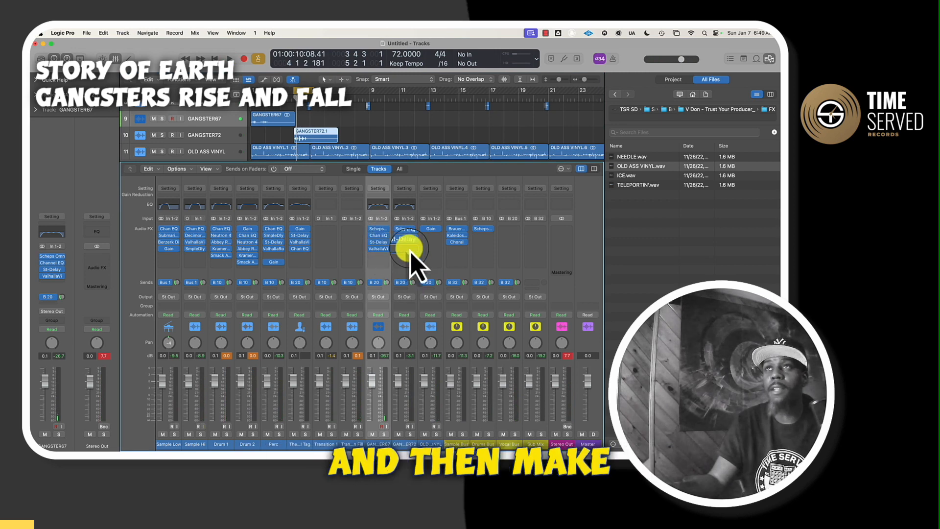
{"action": "left_click", "coordinate": [405, 242]}
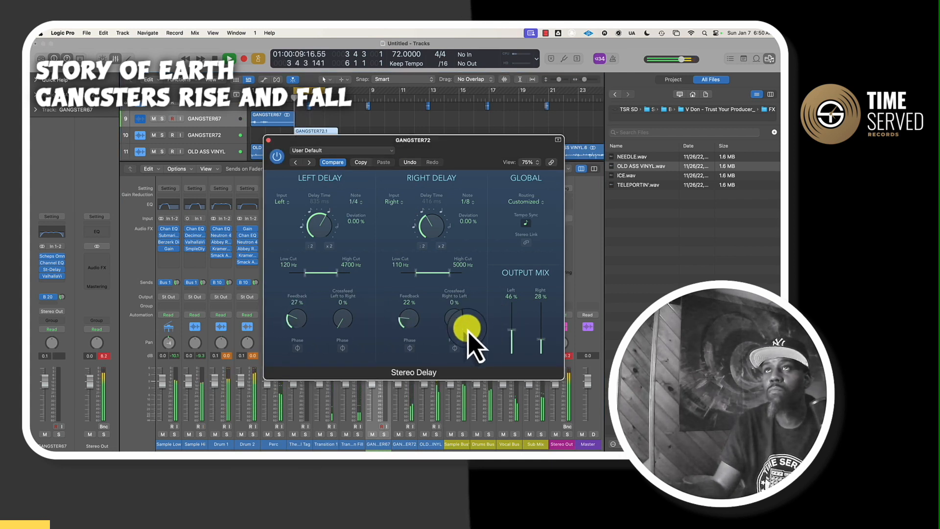
{"action": "left_click_drag", "start_coordinate": [515, 330], "coordinate": [513, 332]}
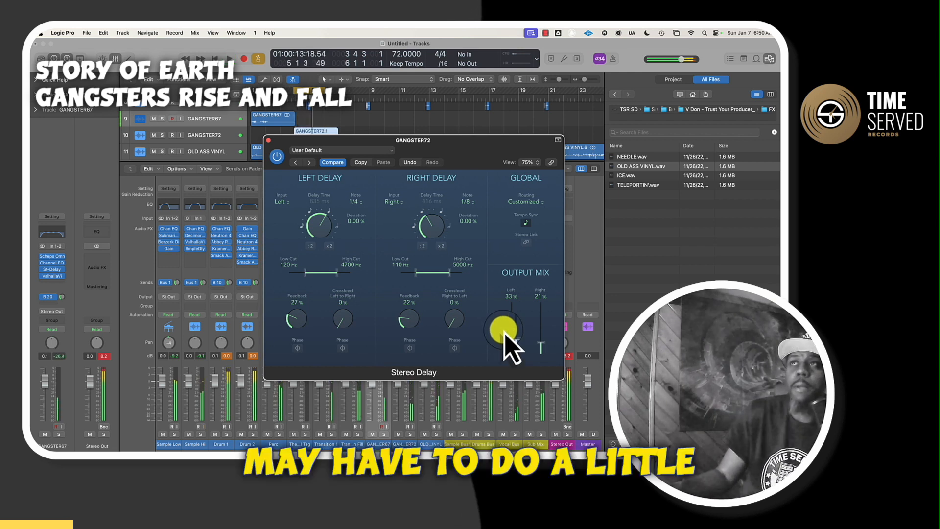
{"action": "left_click", "coordinate": [268, 140]}
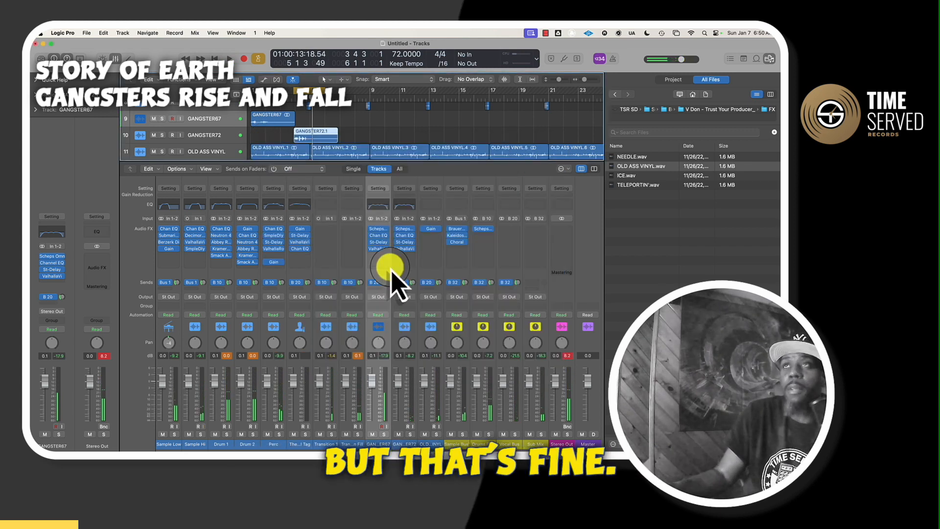
Step: Insert the stereo AR TG Mastering (s) plug-in on the Vocal Bus and start playback
{"action": "left_click", "coordinate": [511, 231]}
{"action": "mouse_move", "coordinate": [535, 411]}
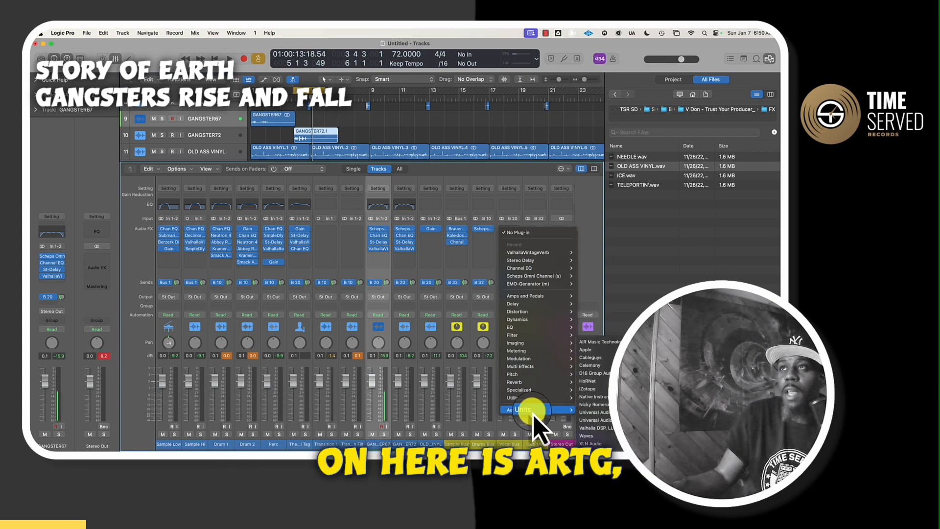
{"action": "mouse_move", "coordinate": [606, 433]}
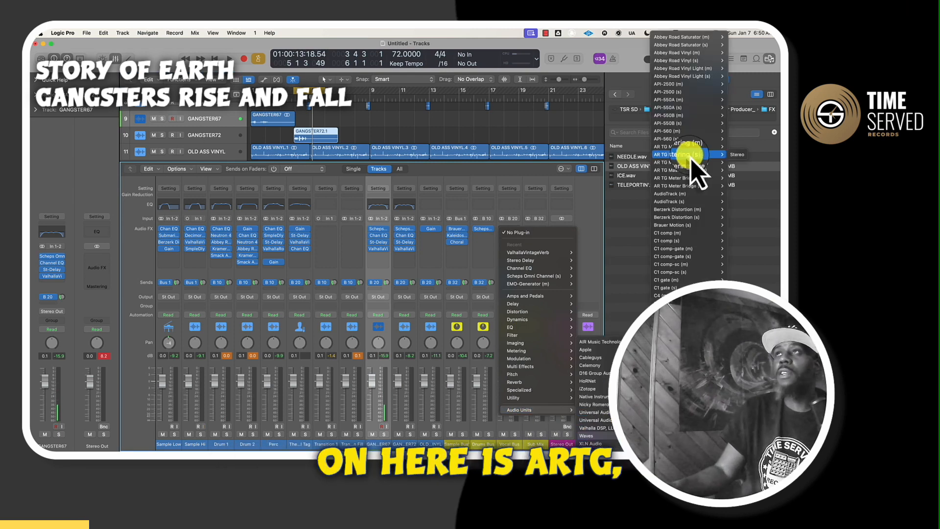
{"action": "left_click", "coordinate": [737, 167]}
{"action": "key", "text": "space"}
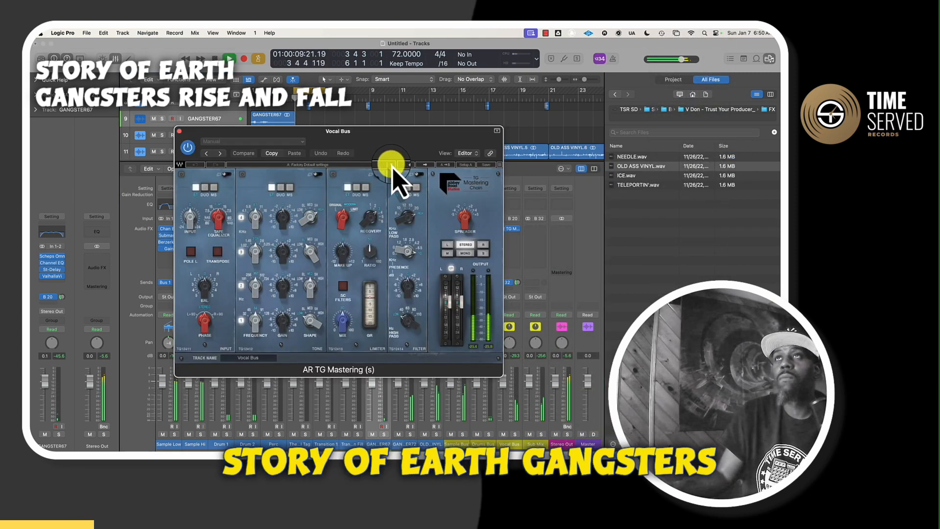
Step: Load the Mix Glue preset in the Vocal Bus's AR TG Mastering plug-in and close its window
{"action": "left_click", "coordinate": [391, 164]}
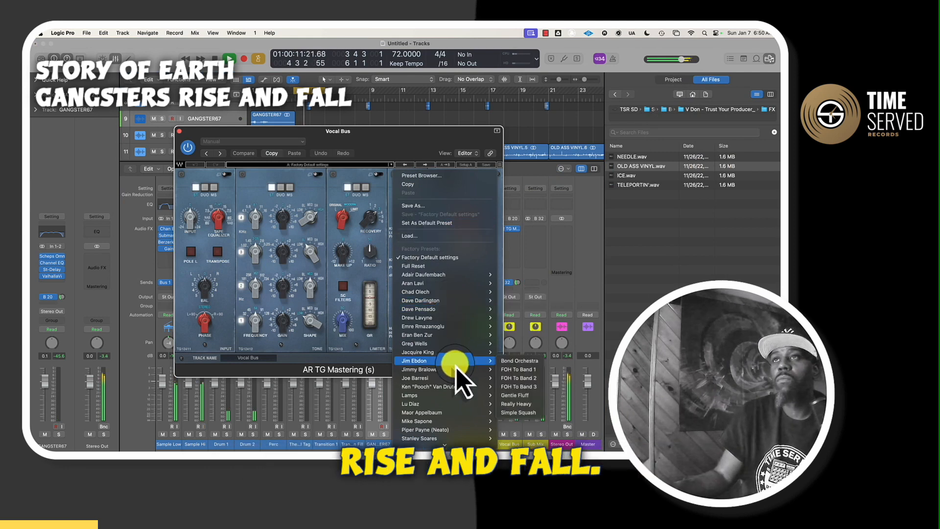
{"action": "mouse_move", "coordinate": [444, 283]}
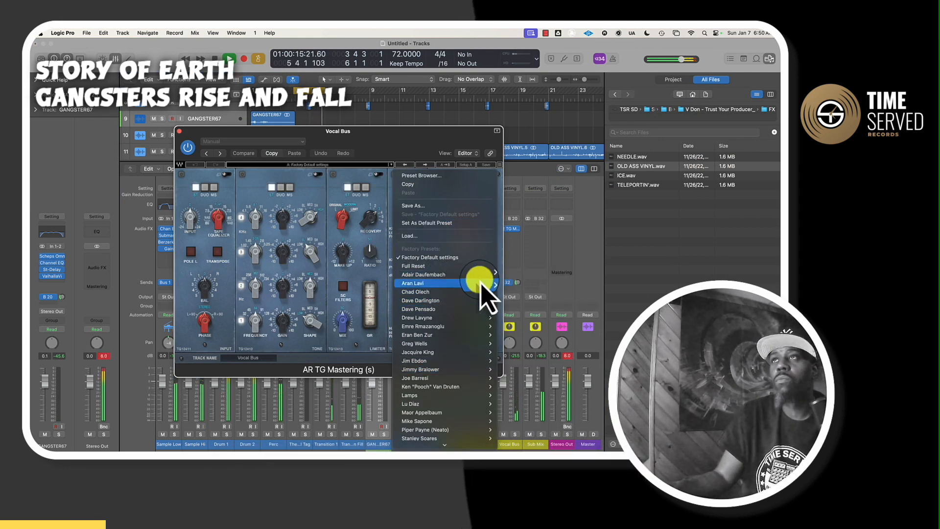
{"action": "left_click", "coordinate": [504, 292]}
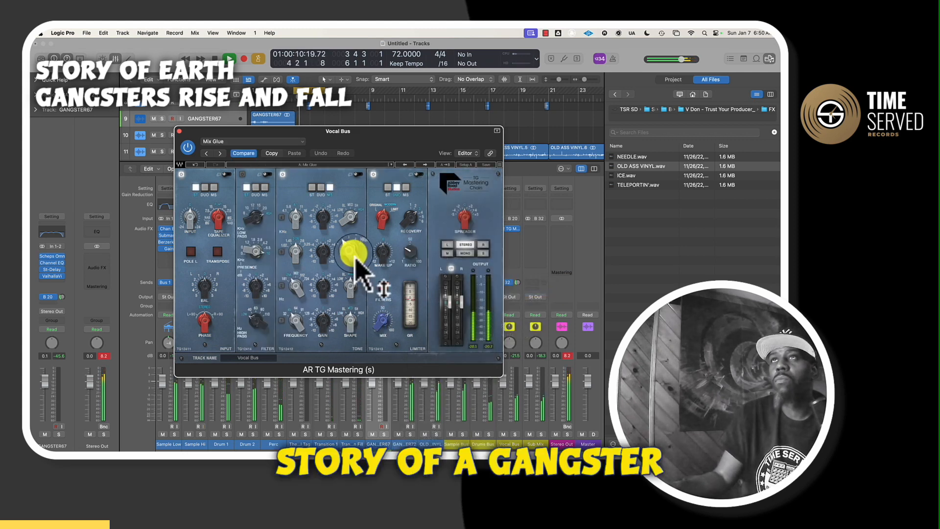
{"action": "left_click", "coordinate": [179, 132]}
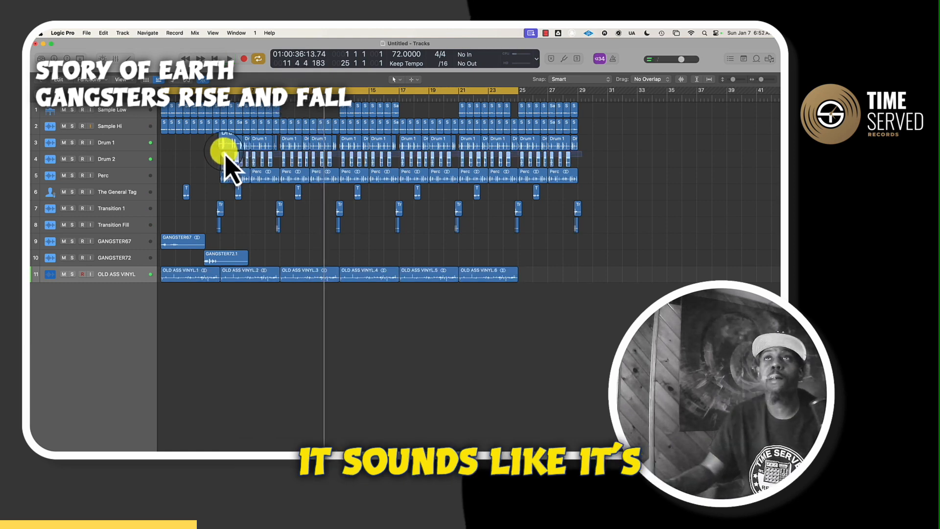
Step: Examine the Drum 2 regions at the beat's entry and play back the arrangement's intro
{"action": "scroll", "coordinate": [198, 162], "scroll_direction": "up", "scroll_amount": 6}
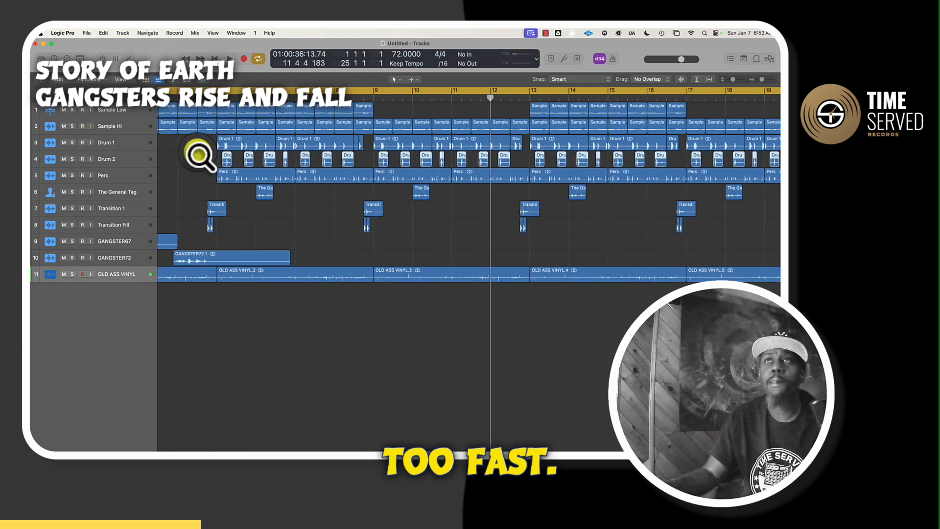
{"action": "left_click_drag", "start_coordinate": [252, 166], "coordinate": [251, 163]}
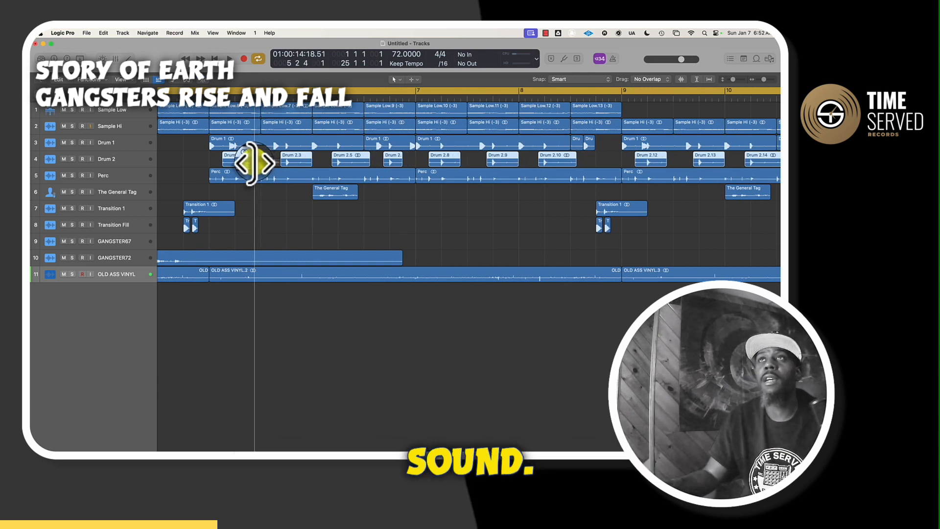
{"action": "key", "text": "space"}
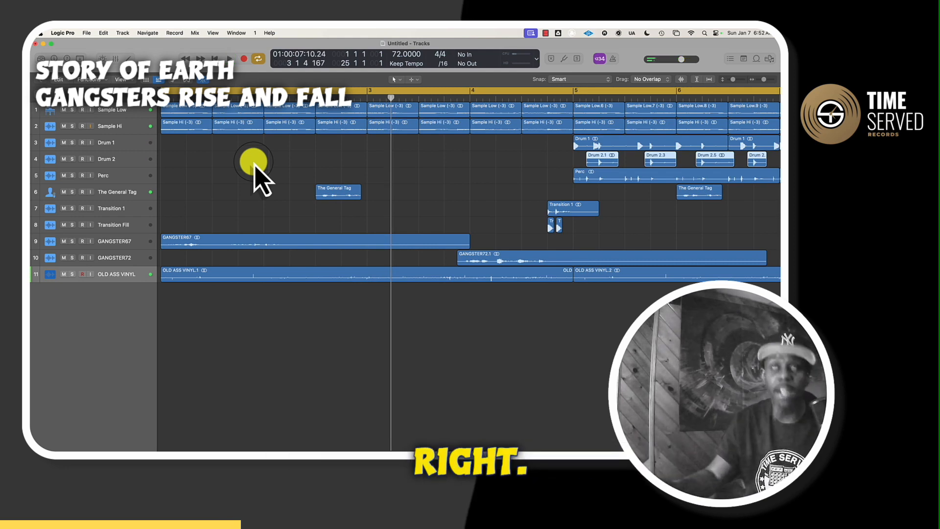
Step: Show track automation and set up an automation lane for GANGSTER67's St-Delay Left Mix
{"action": "key", "text": "a"}
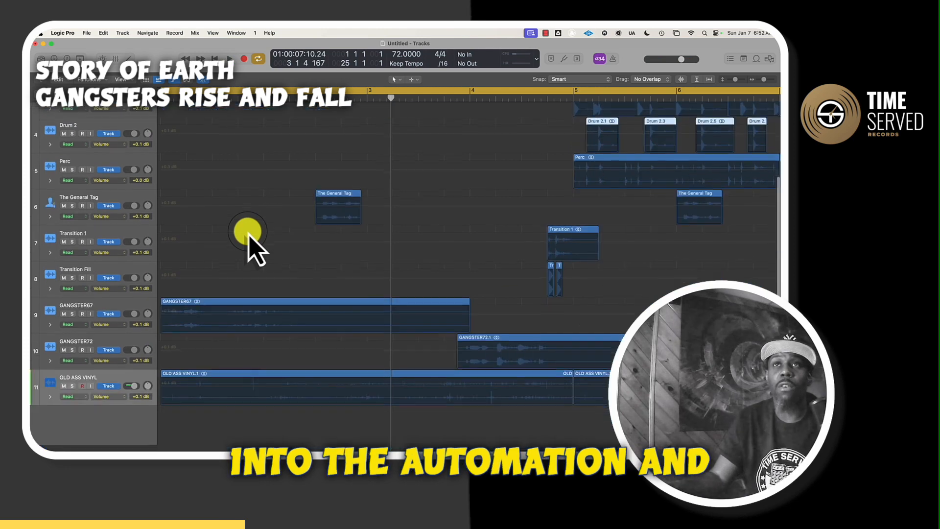
{"action": "left_click", "coordinate": [82, 315]}
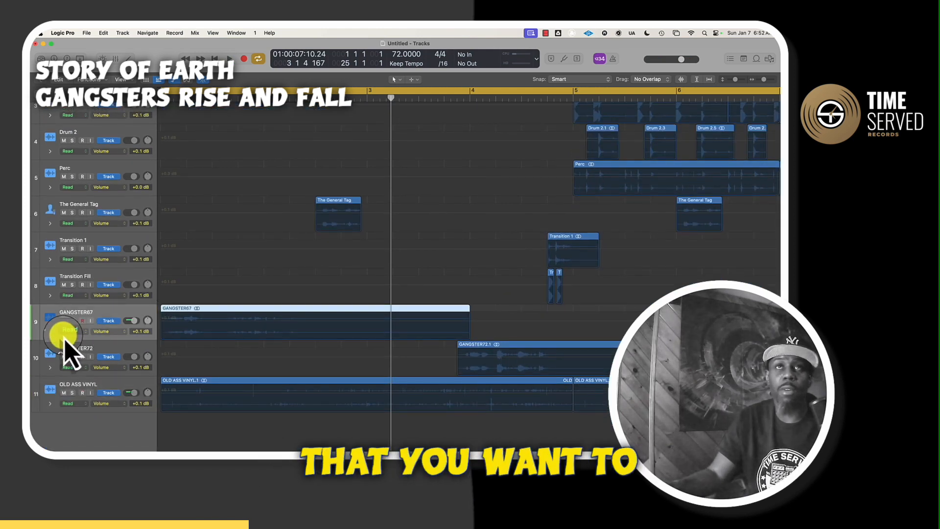
{"action": "left_click", "coordinate": [50, 331]}
{"action": "left_click", "coordinate": [91, 325]}
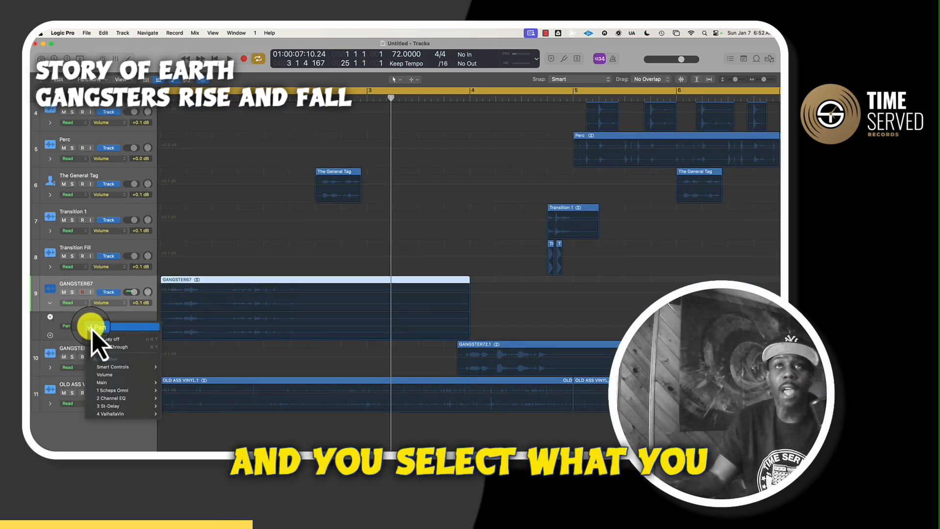
{"action": "mouse_move", "coordinate": [126, 406]}
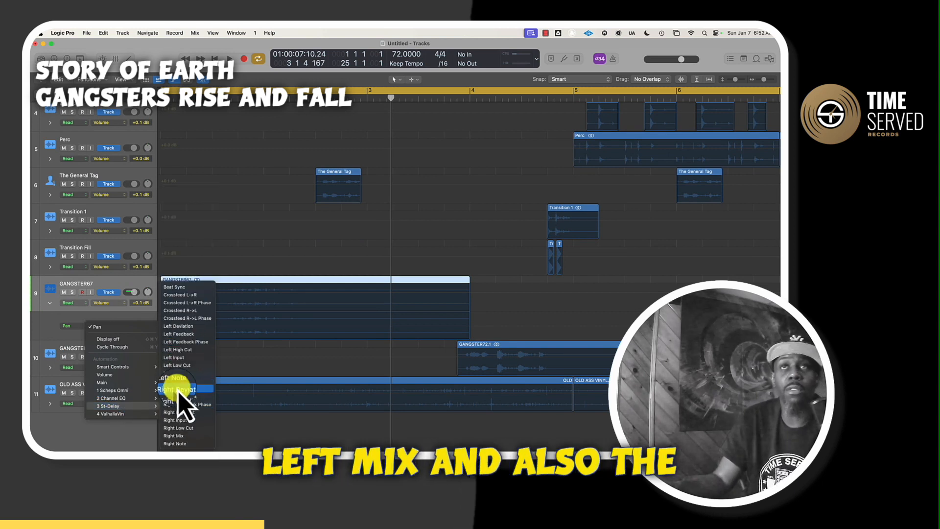
{"action": "left_click", "coordinate": [174, 373]}
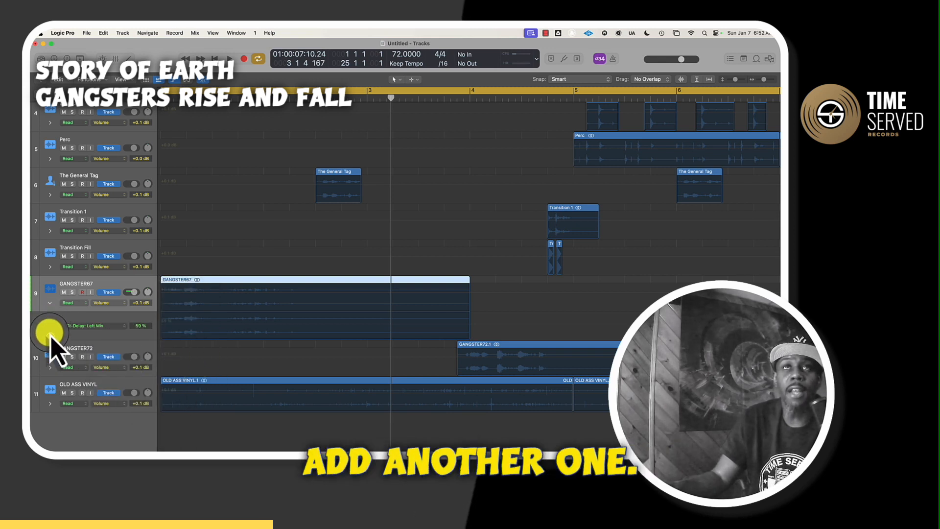
Step: Add a second automation lane on GANGSTER67 for the St-Delay Right Mix
{"action": "left_click", "coordinate": [50, 336]}
{"action": "left_click", "coordinate": [95, 355]}
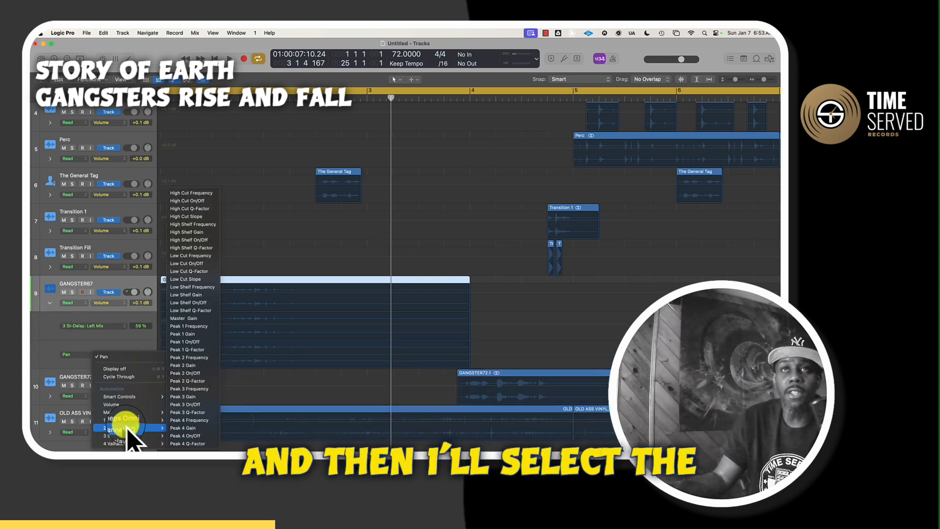
{"action": "mouse_move", "coordinate": [128, 437]}
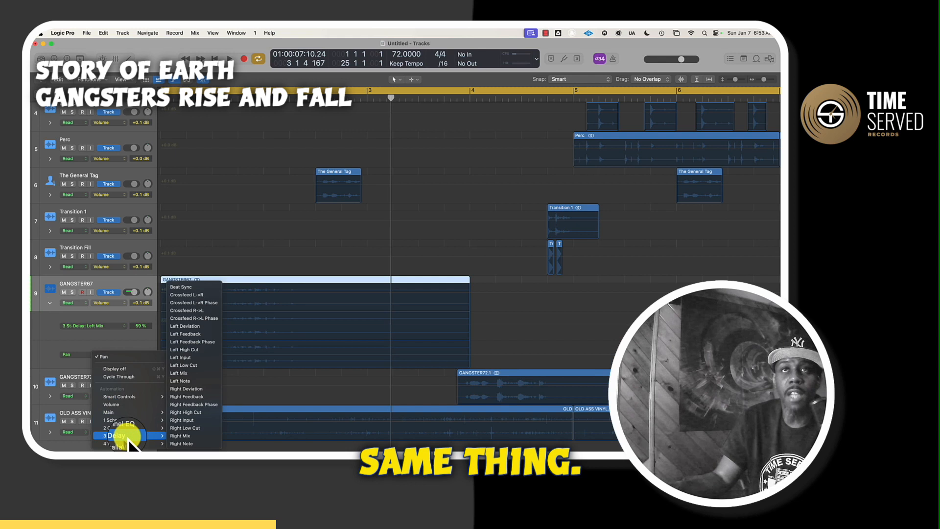
{"action": "left_click", "coordinate": [181, 435]}
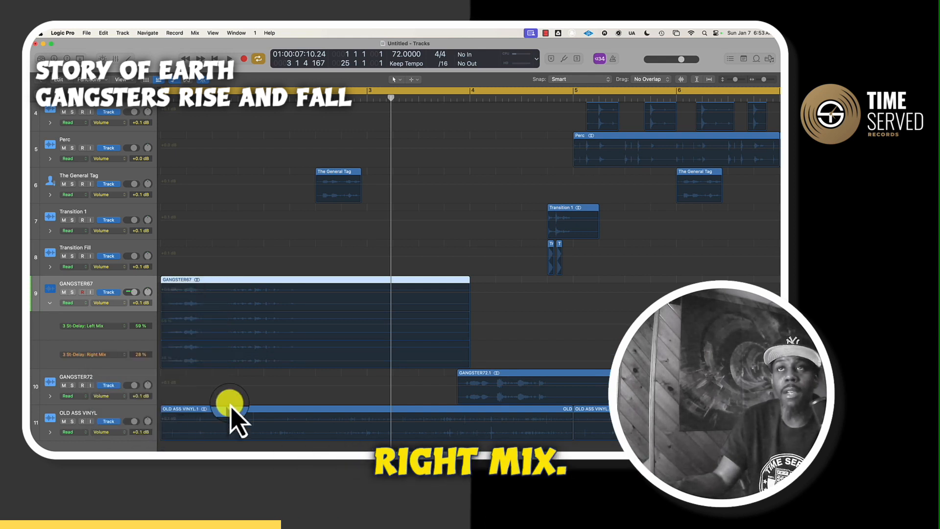
Step: Solo GANGSTER67 and raise its Left Mix automation to 97% near the region's start, adding further 97% points before bar 3
{"action": "left_click", "coordinate": [72, 292]}
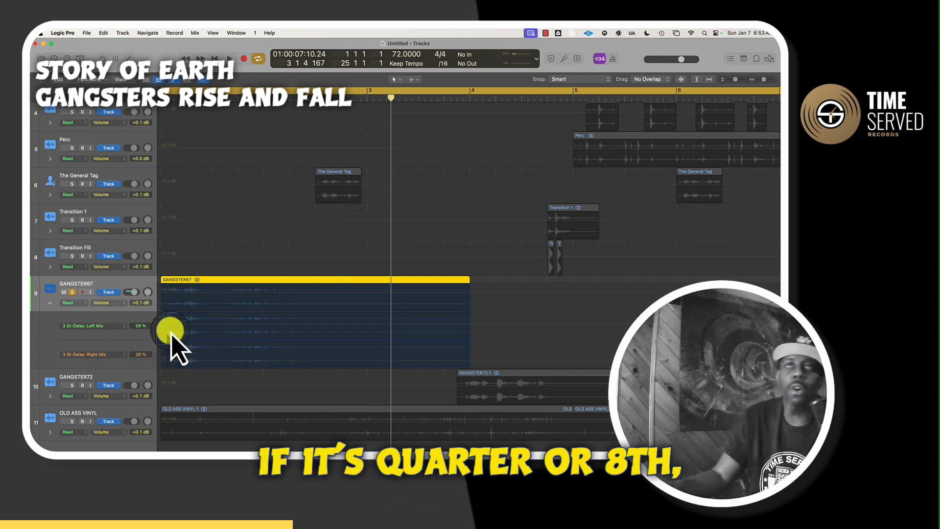
{"action": "left_click_drag", "start_coordinate": [178, 330], "coordinate": [181, 312]}
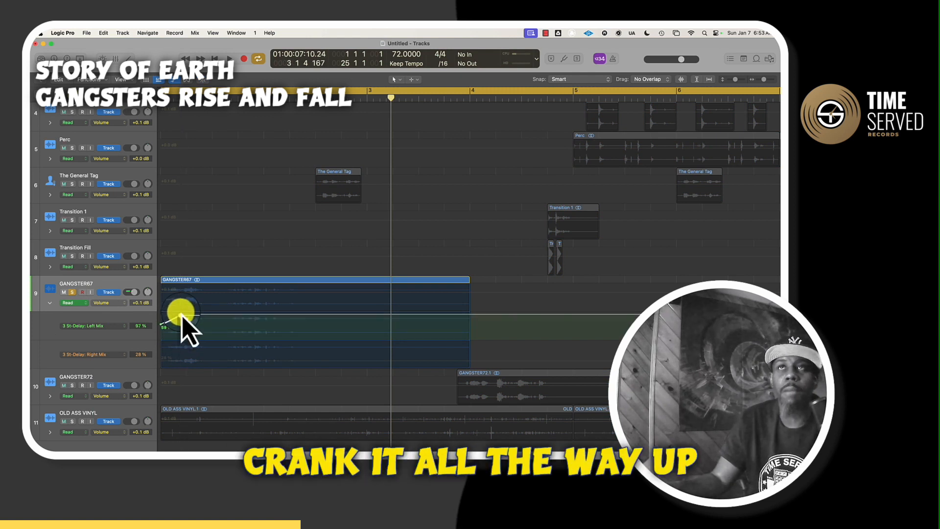
{"action": "key", "text": "space"}
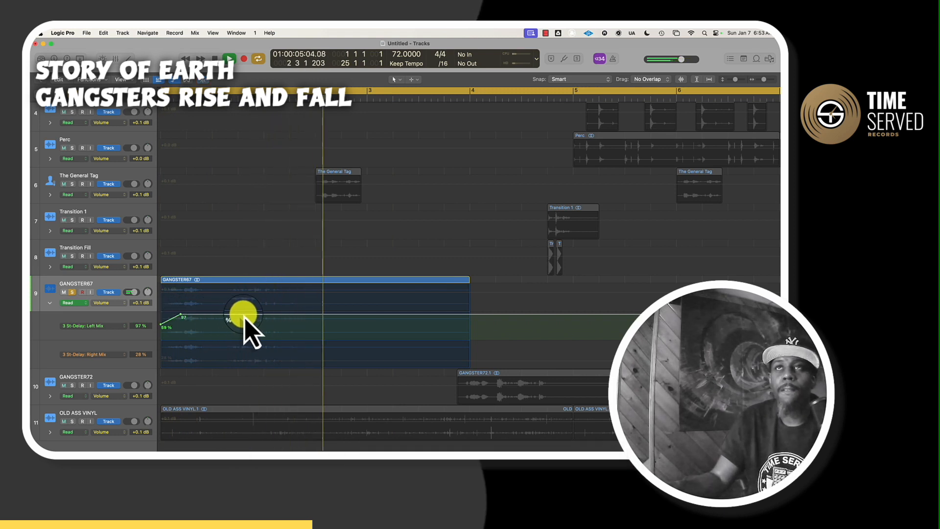
{"action": "left_click", "coordinate": [292, 315]}
{"action": "left_click", "coordinate": [338, 315]}
{"action": "key", "text": "space"}
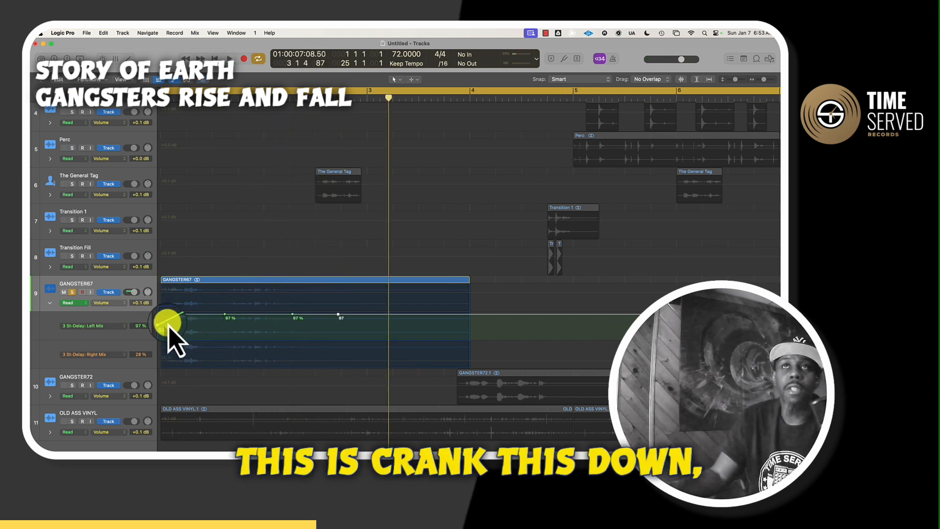
Step: Shape GANGSTER67's Left Mix automation with 0% at the start and two dips to 0% before bar 3, leaving 97% peaks between them
{"action": "left_click_drag", "start_coordinate": [162, 325], "coordinate": [161, 336]}
{"action": "left_click", "coordinate": [209, 314]}
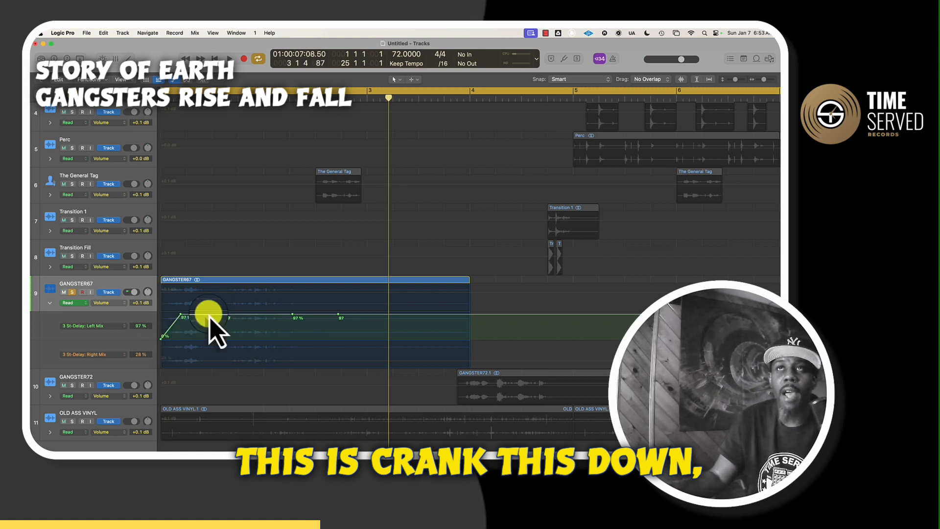
{"action": "left_click", "coordinate": [219, 314]}
{"action": "left_click", "coordinate": [232, 315]}
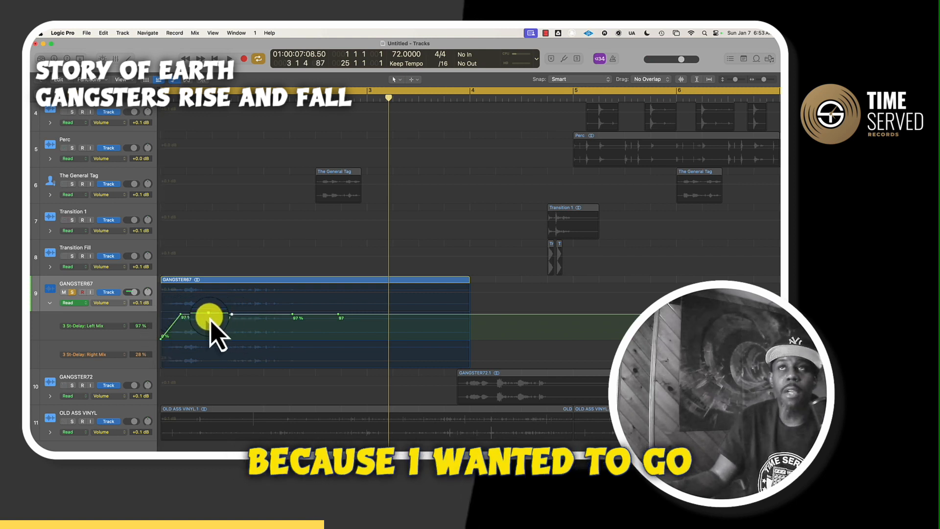
{"action": "left_click_drag", "start_coordinate": [214, 314], "coordinate": [213, 351]}
{"action": "left_click", "coordinate": [285, 314]}
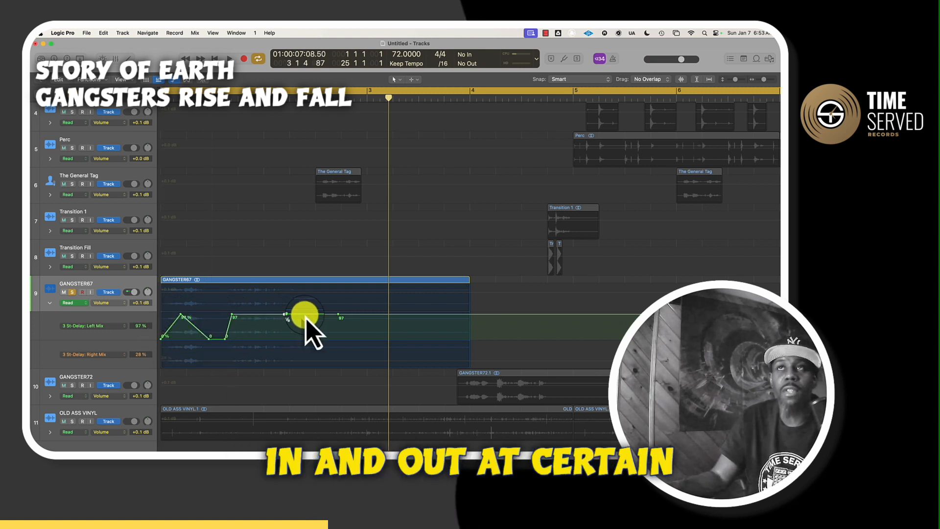
{"action": "left_click", "coordinate": [310, 314]}
{"action": "left_click_drag", "start_coordinate": [302, 314], "coordinate": [301, 347]}
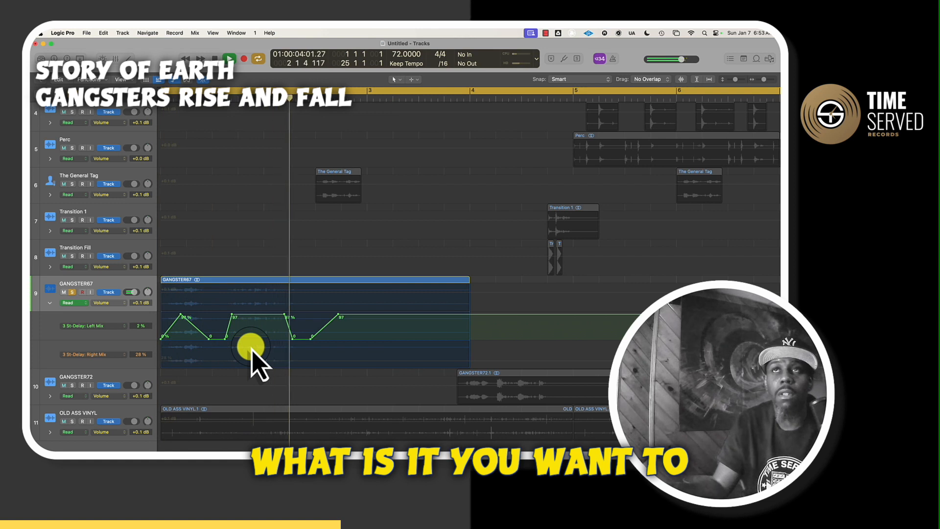
Step: Play back the soloed GANGSTER67 region and shift the 97% Left Mix point before the second dip slightly later
{"action": "key", "text": "space"}
{"action": "key", "text": "space"}
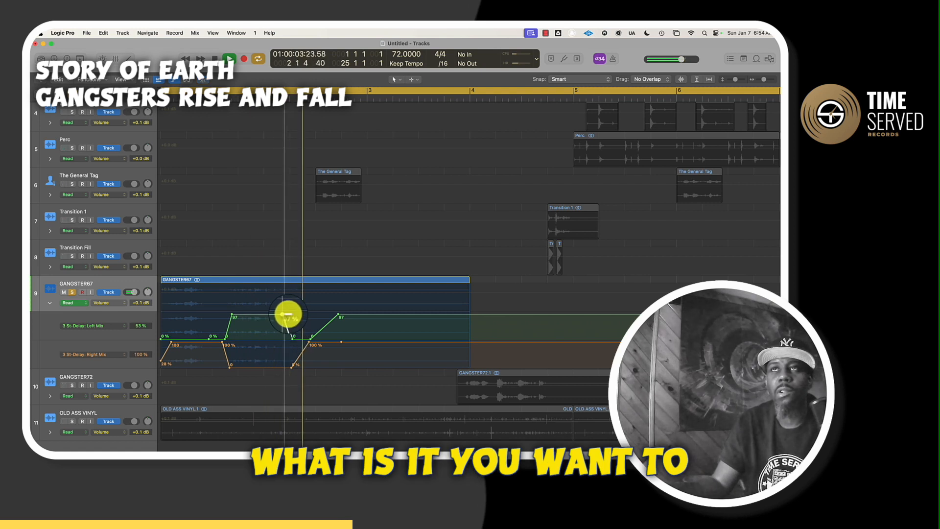
{"action": "left_click_drag", "start_coordinate": [288, 314], "coordinate": [294, 315]}
Step: Play back GANGSTER67's delay automation and hide the track automation
{"action": "key", "text": "space"}
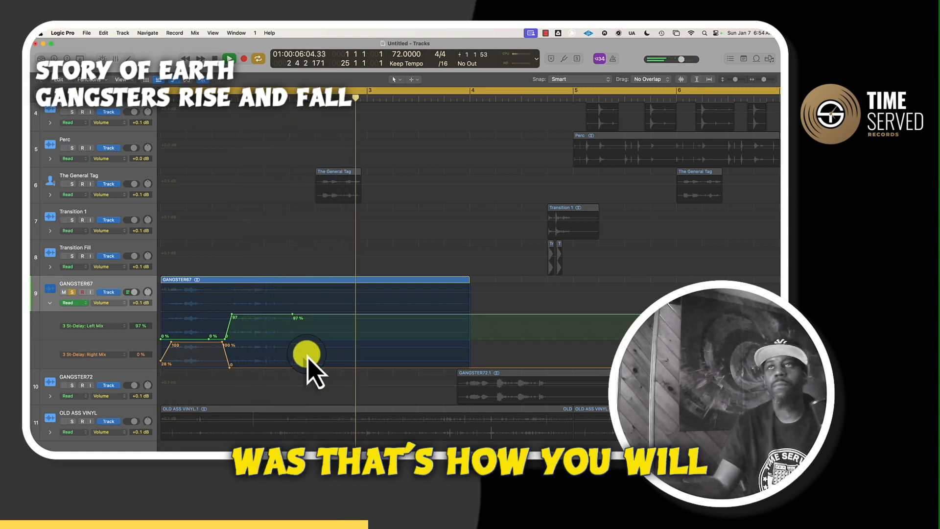
{"action": "key", "text": "space"}
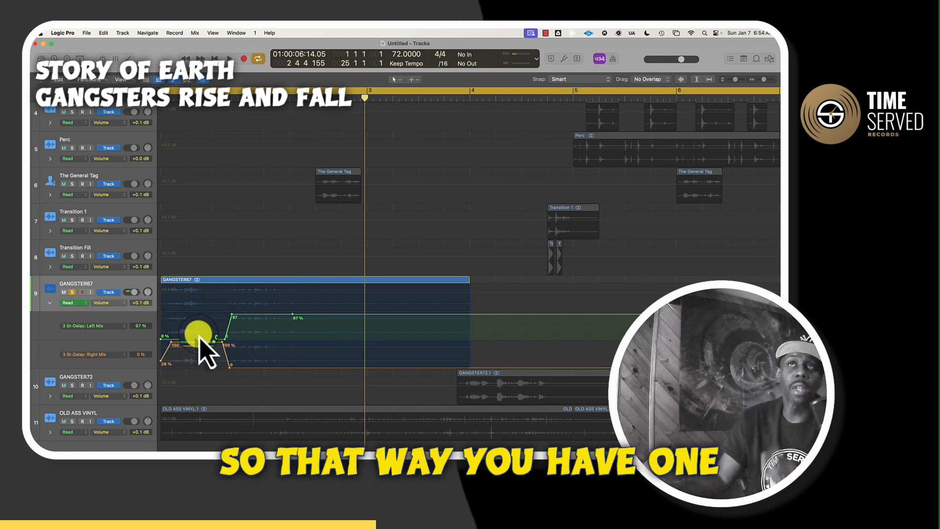
{"action": "left_click_drag", "start_coordinate": [199, 338], "coordinate": [298, 325]}
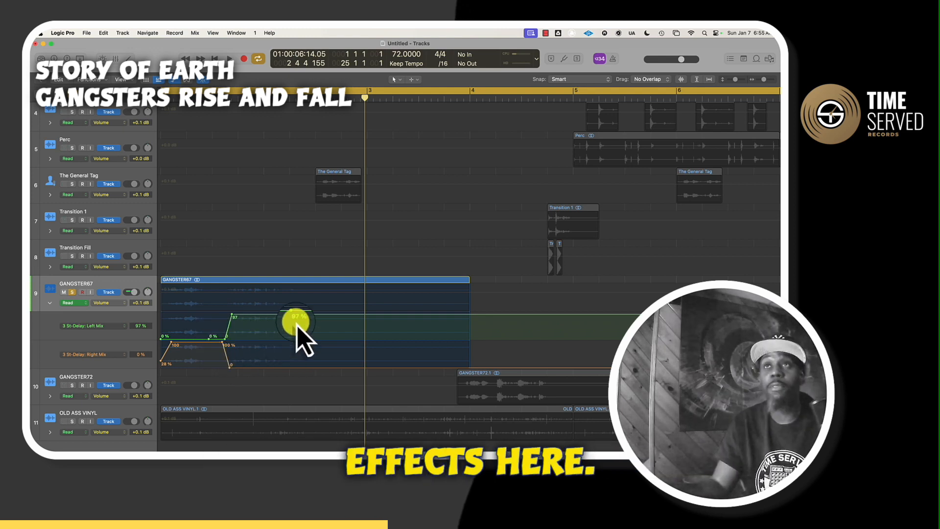
{"action": "key", "text": "a"}
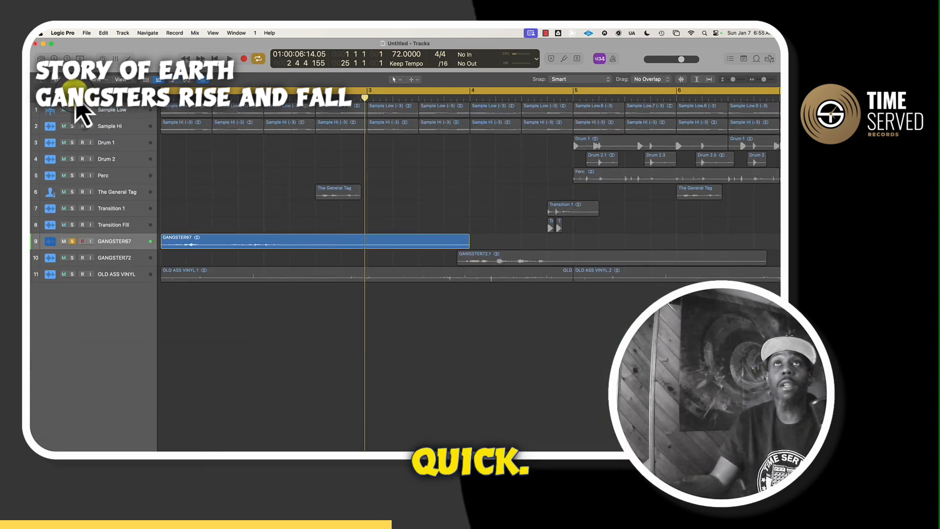
Step: Select all regions and play back the full arrangement with every track audible
{"action": "key", "text": "super+a"}
{"action": "scroll", "coordinate": [192, 175], "scroll_direction": "down", "scroll_amount": 5}
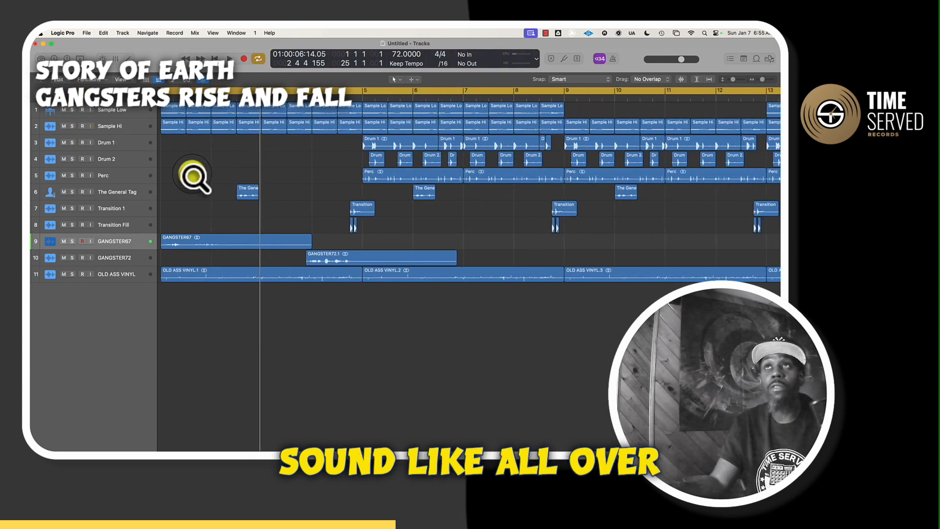
{"action": "key", "text": "space"}
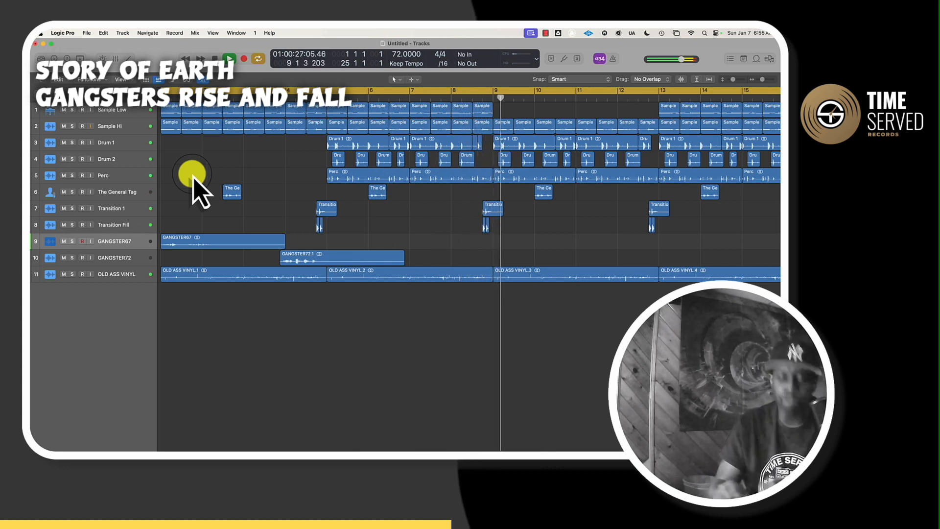
Step: Insert the Waves Vitamin (s) plug-in in the first effect slot of the Sub Mix channel
{"action": "key", "text": "x"}
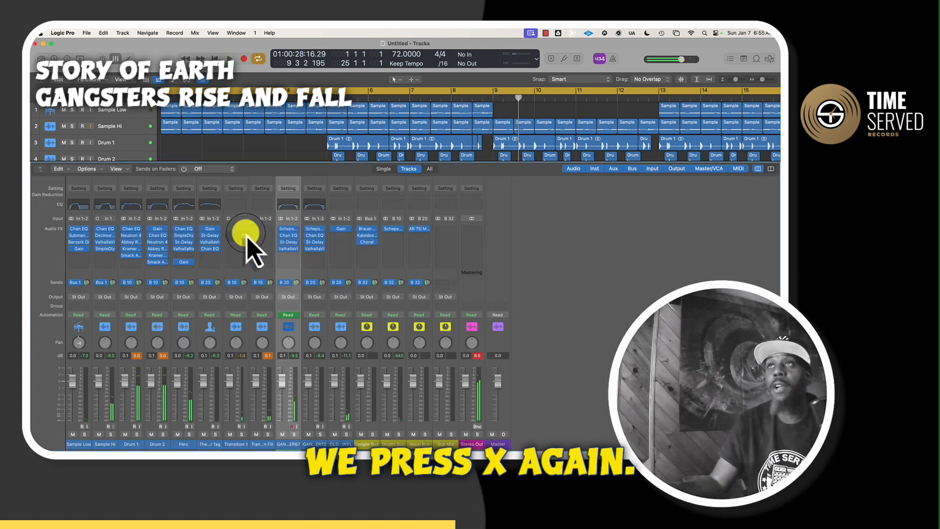
{"action": "left_click", "coordinate": [442, 229]}
{"action": "mouse_move", "coordinate": [465, 410]}
{"action": "mouse_move", "coordinate": [549, 436]}
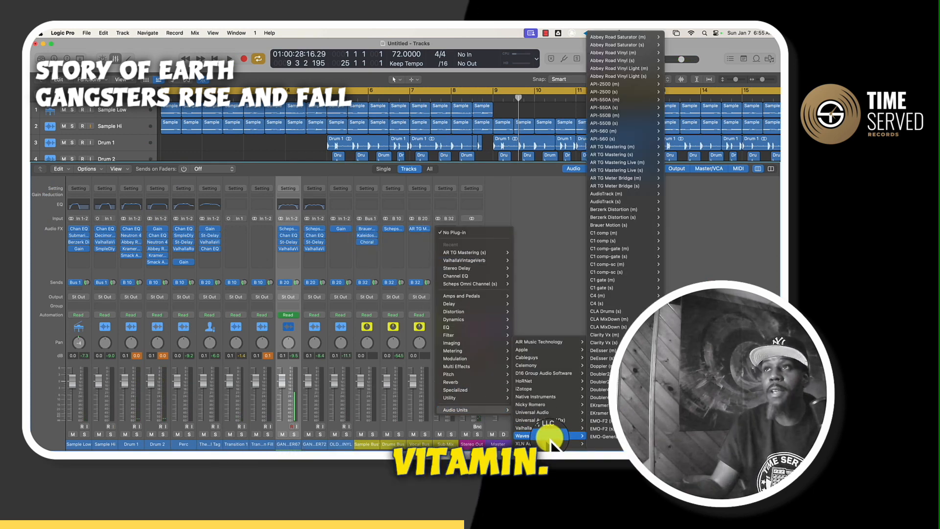
{"action": "scroll", "coordinate": [605, 417], "scroll_direction": "down", "scroll_amount": 20}
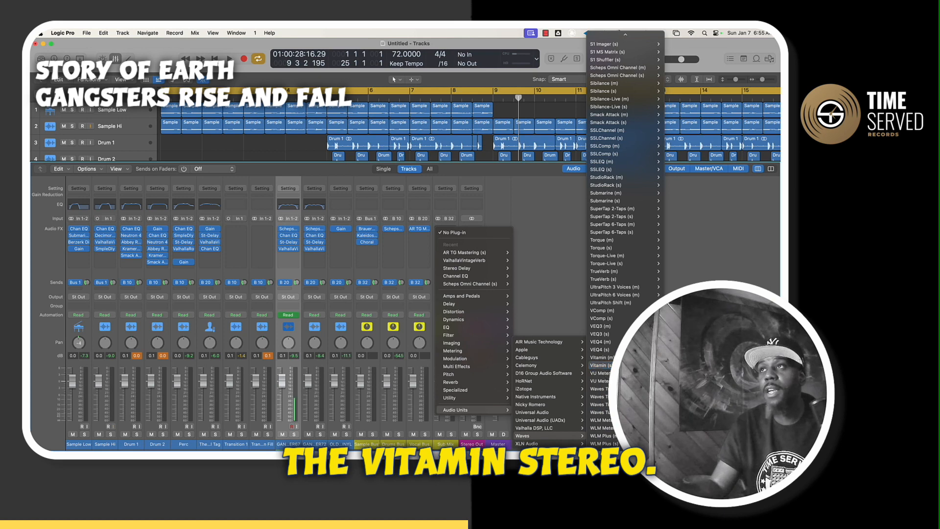
{"action": "left_click", "coordinate": [601, 365]}
Step: Adjust the band levels of Vitamin on Sub Mix, audition them during playback and close the plug-in
{"action": "left_click_drag", "start_coordinate": [341, 299], "coordinate": [390, 258]}
{"action": "left_click_drag", "start_coordinate": [415, 295], "coordinate": [416, 287]}
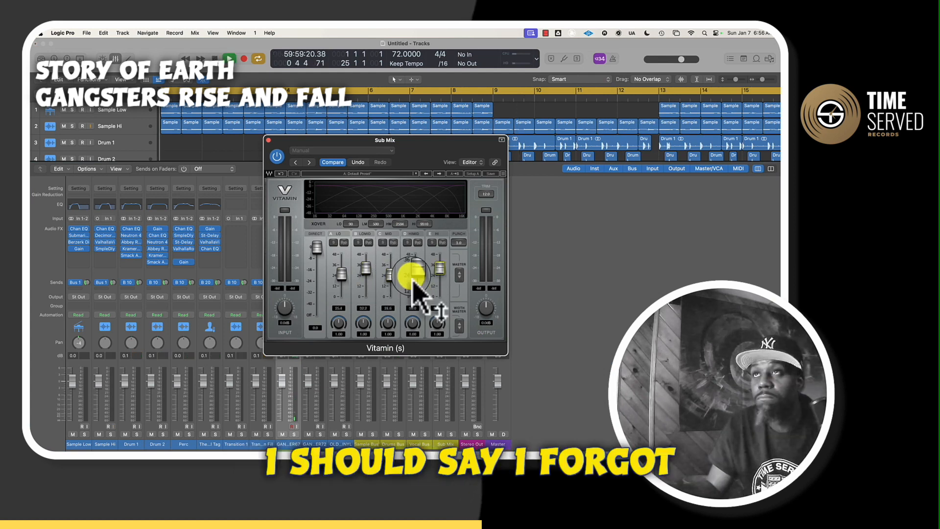
{"action": "key", "text": "space"}
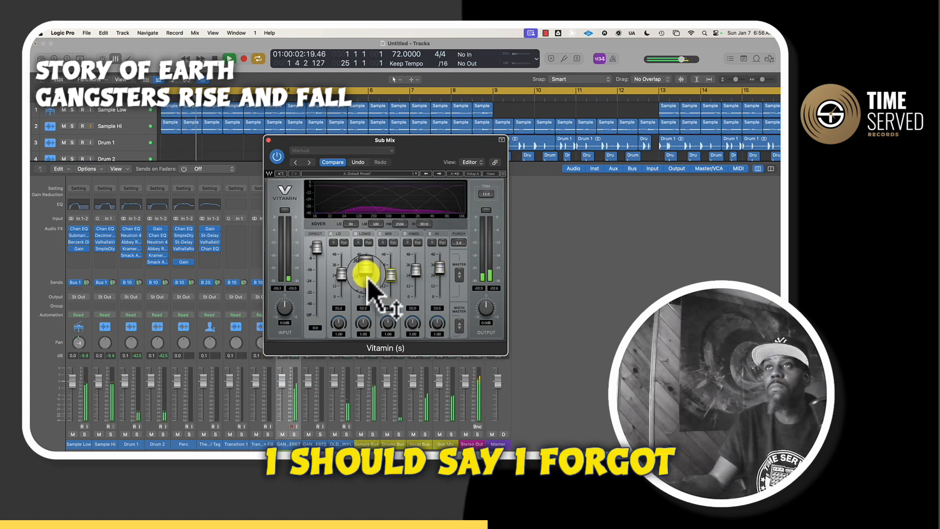
{"action": "key", "text": "space"}
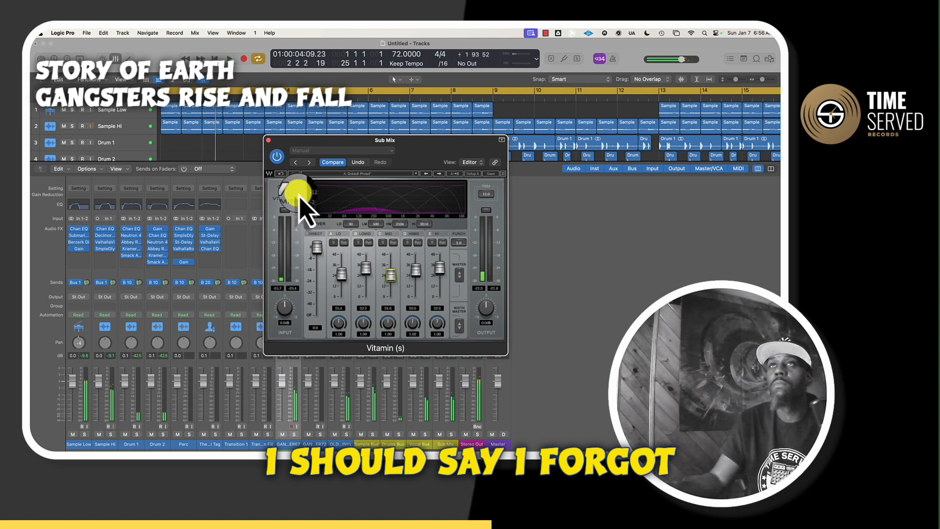
{"action": "left_click", "coordinate": [268, 141]}
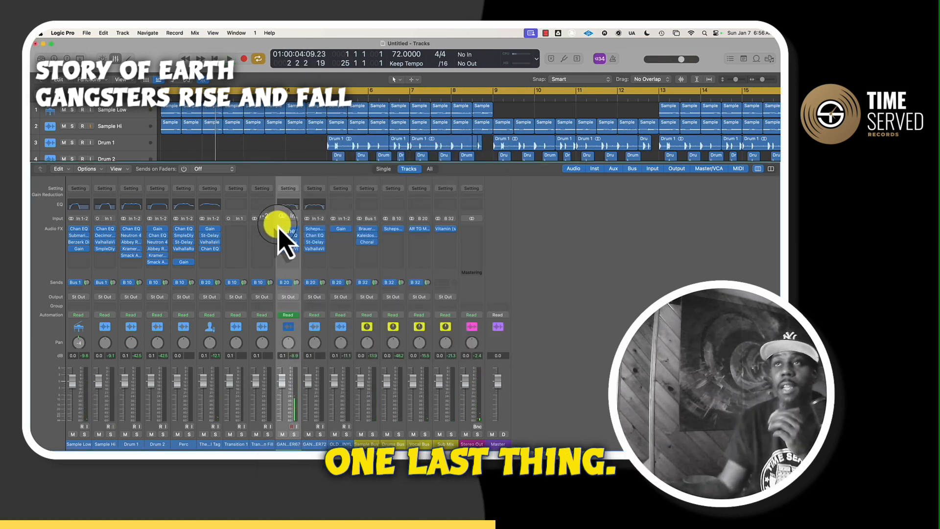
Step: Route the outputs of all tracks from Sample Low through OLD ASS VINYL to Bus 26
{"action": "left_click_drag", "start_coordinate": [341, 439], "coordinate": [77, 415]}
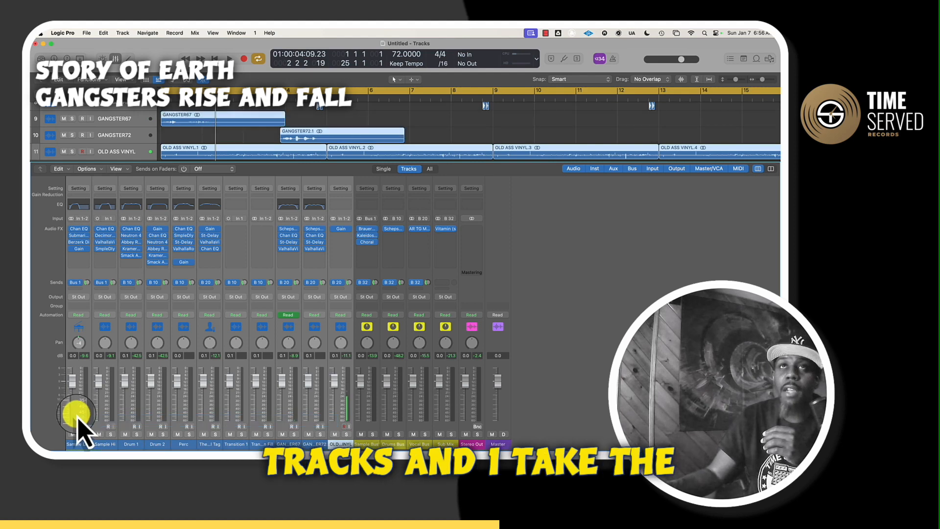
{"action": "left_click", "coordinate": [78, 297]}
{"action": "left_click", "coordinate": [84, 327]}
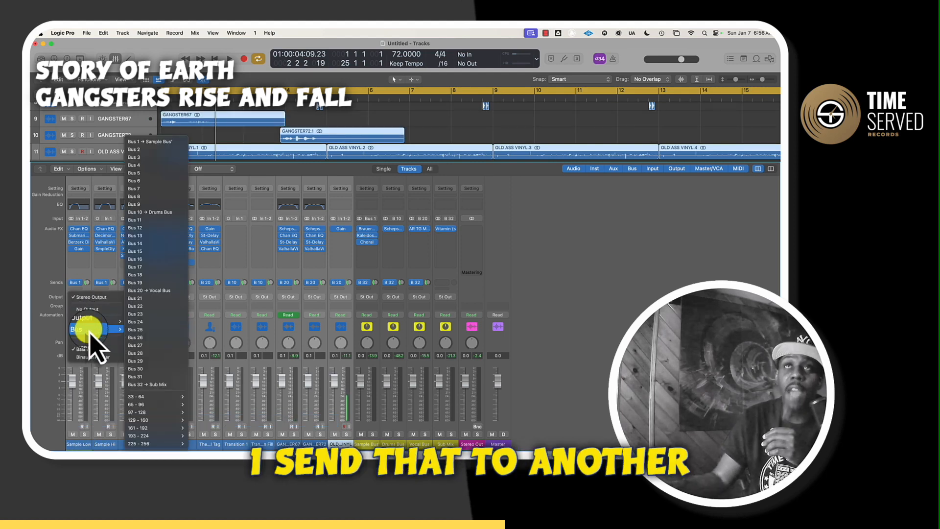
{"action": "left_click", "coordinate": [136, 338]}
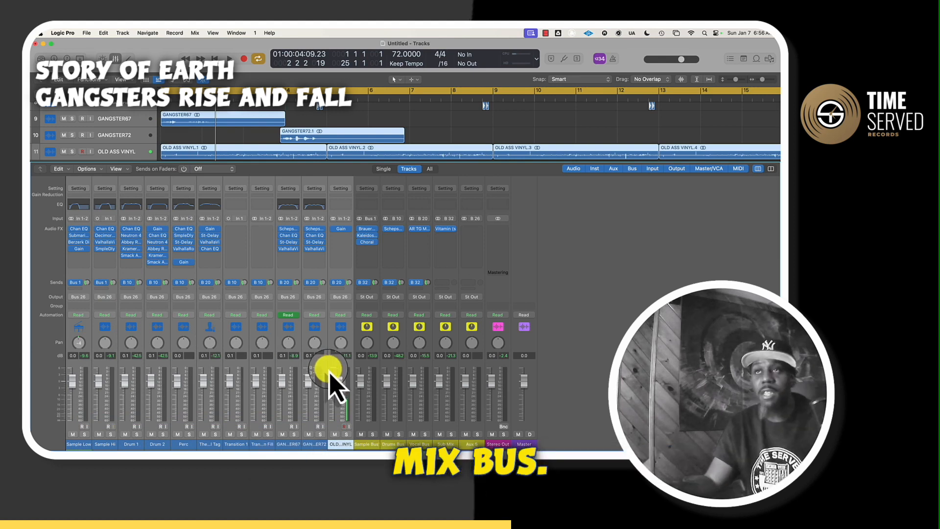
{"action": "left_click", "coordinate": [77, 283]}
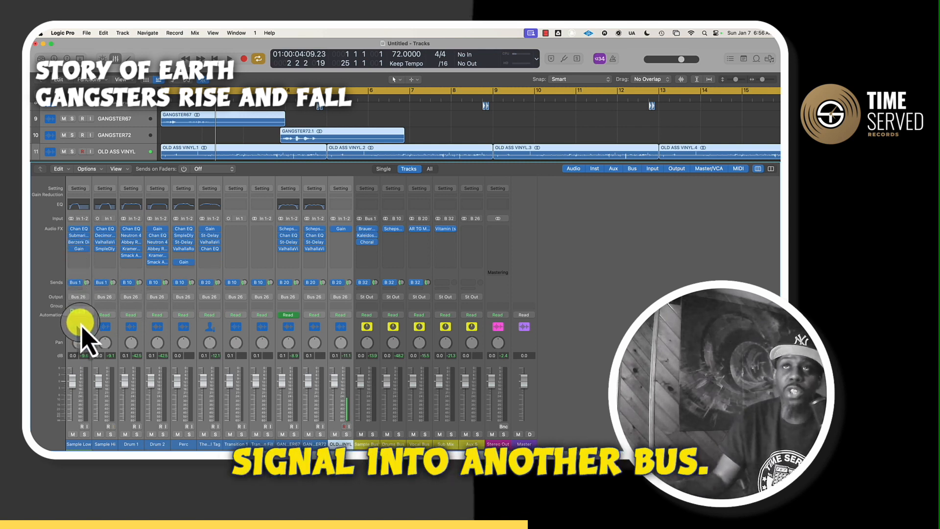
Step: Name the new Bus 26 channel Mix Bus and move the Vitamin plug-in from Sub Mix onto it
{"action": "left_click", "coordinate": [470, 435]}
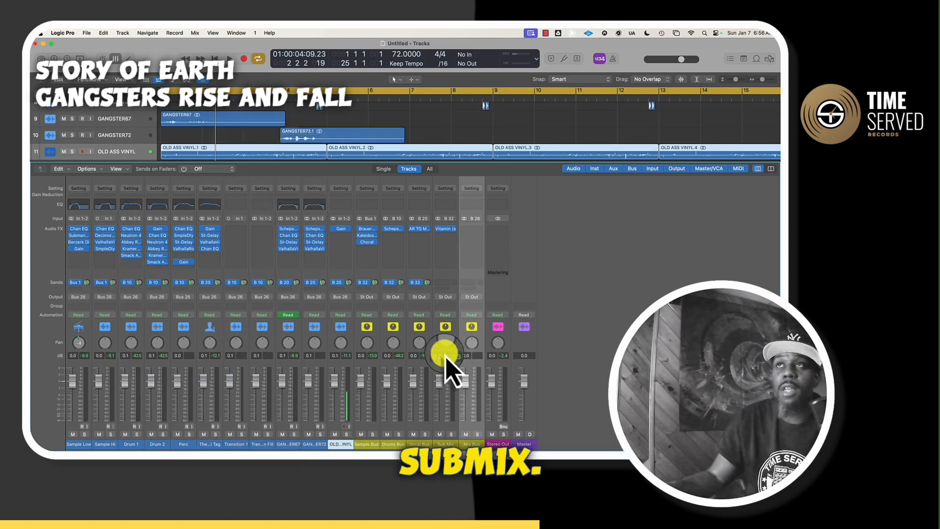
{"action": "left_click_drag", "start_coordinate": [445, 234], "coordinate": [474, 241]}
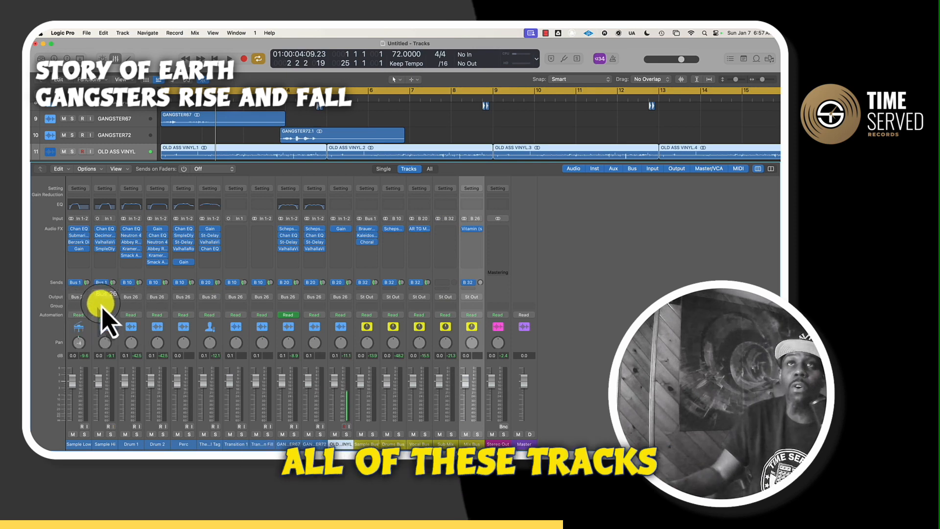
Step: Play back the beat and check the Vitamin meters and the clipping on the Mix Bus
{"action": "key", "text": "space"}
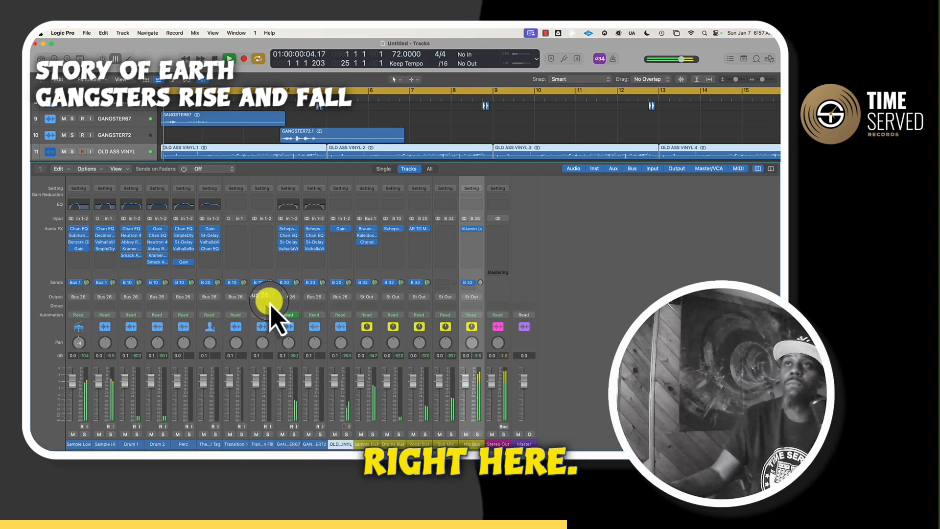
{"action": "left_click", "coordinate": [470, 229]}
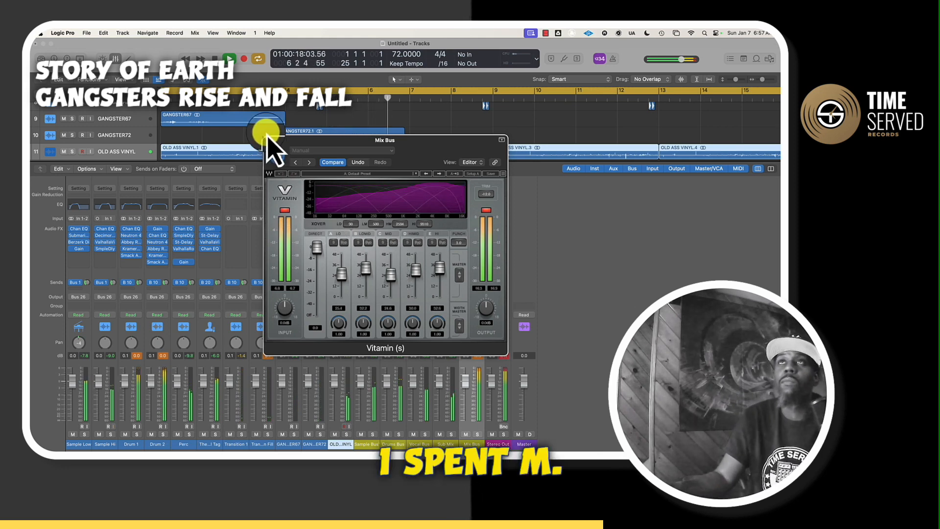
{"action": "left_click", "coordinate": [269, 141]}
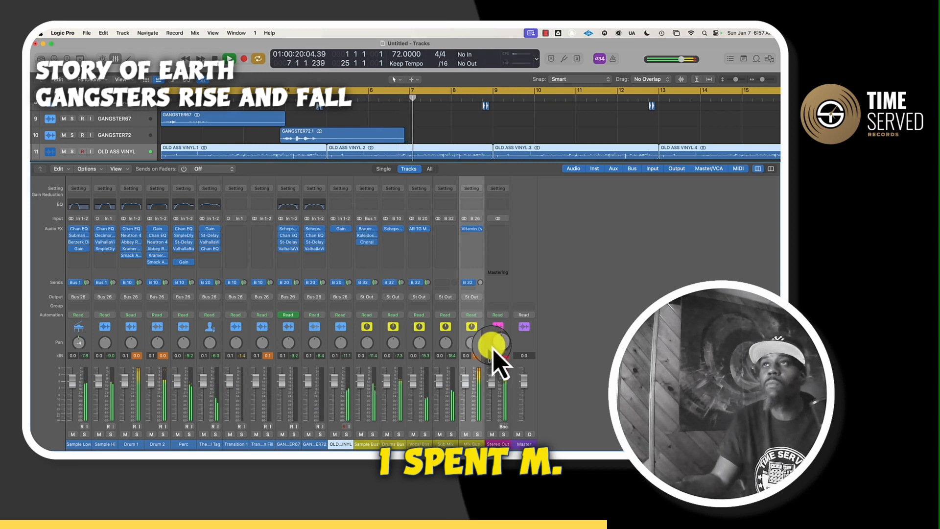
{"action": "key", "text": "space"}
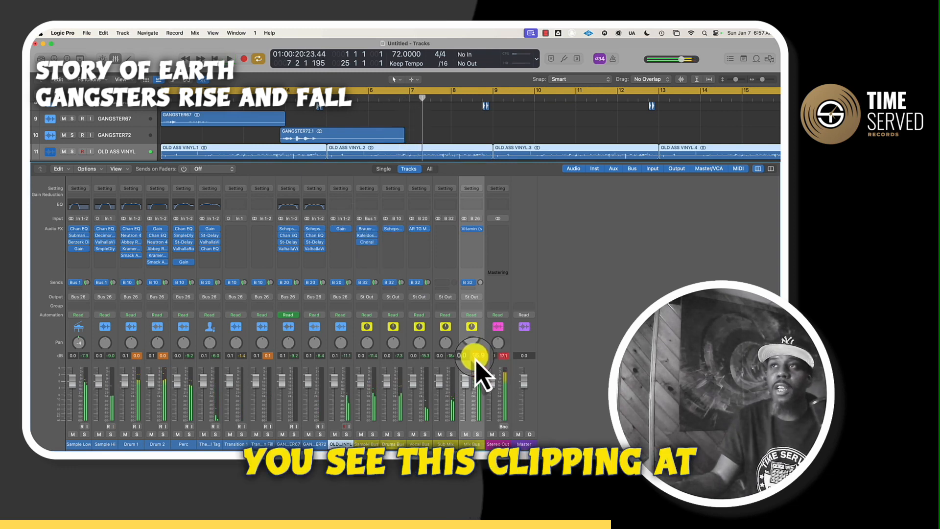
Step: Trim the output of Vitamin on the Mix Bus and readjust its gain knobs during playback
{"action": "left_click", "coordinate": [471, 228]}
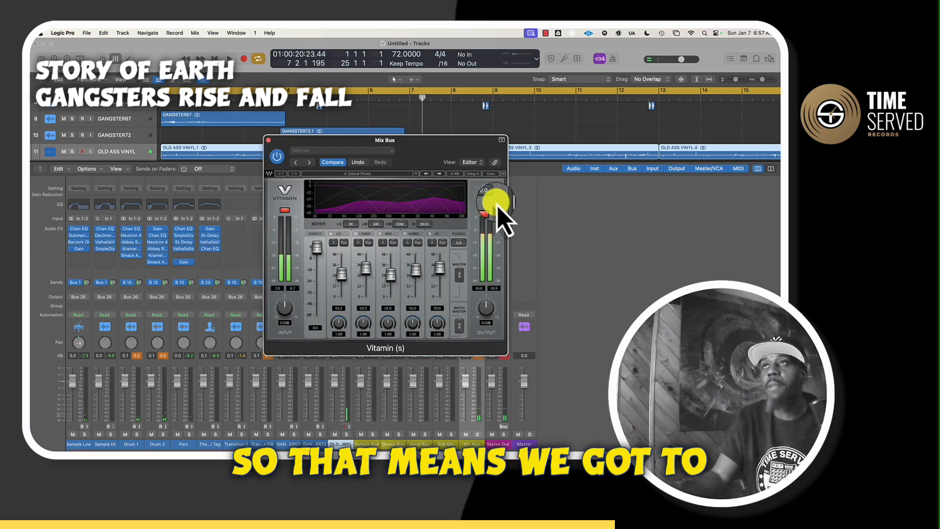
{"action": "left_click", "coordinate": [487, 195]}
{"action": "left_click", "coordinate": [482, 288]}
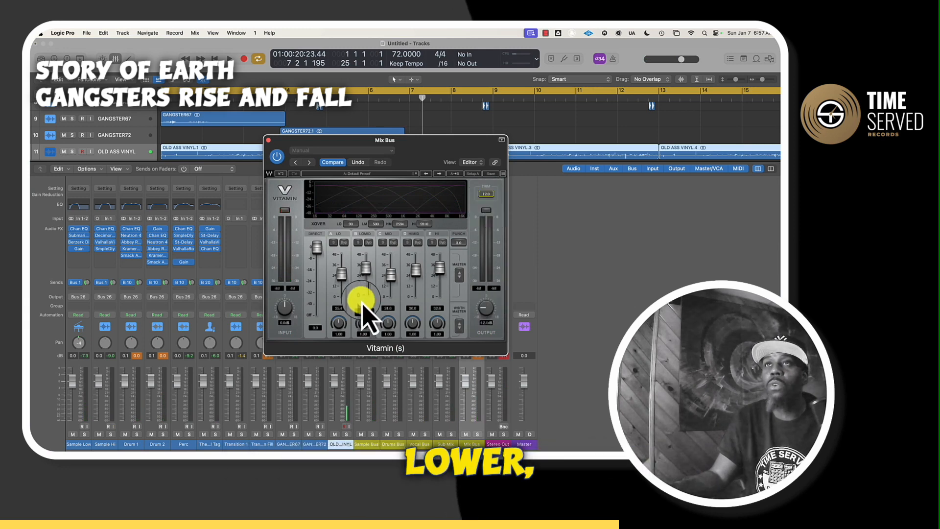
{"action": "left_click_drag", "start_coordinate": [284, 307], "coordinate": [284, 326]}
{"action": "key", "text": "space"}
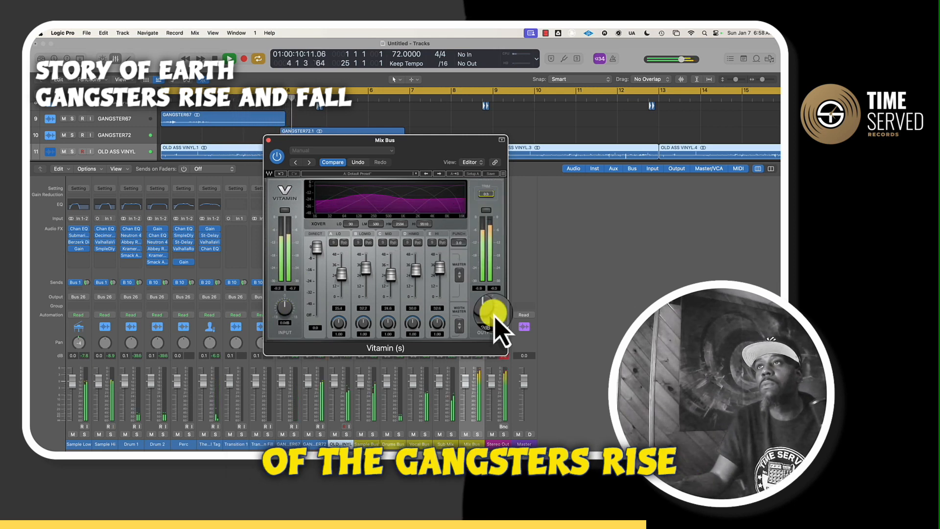
{"action": "left_click_drag", "start_coordinate": [486, 314], "coordinate": [484, 322]}
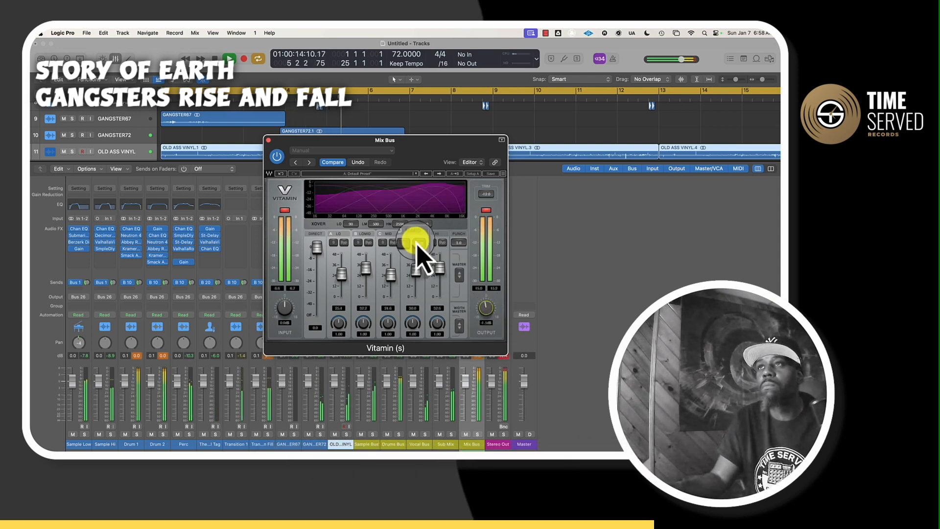
Step: Move the Vitamin window off the Mix Bus meters and fine-tune its output level and trim during playback
{"action": "left_click_drag", "start_coordinate": [406, 142], "coordinate": [282, 134]}
{"action": "left_click_drag", "start_coordinate": [363, 313], "coordinate": [361, 306]}
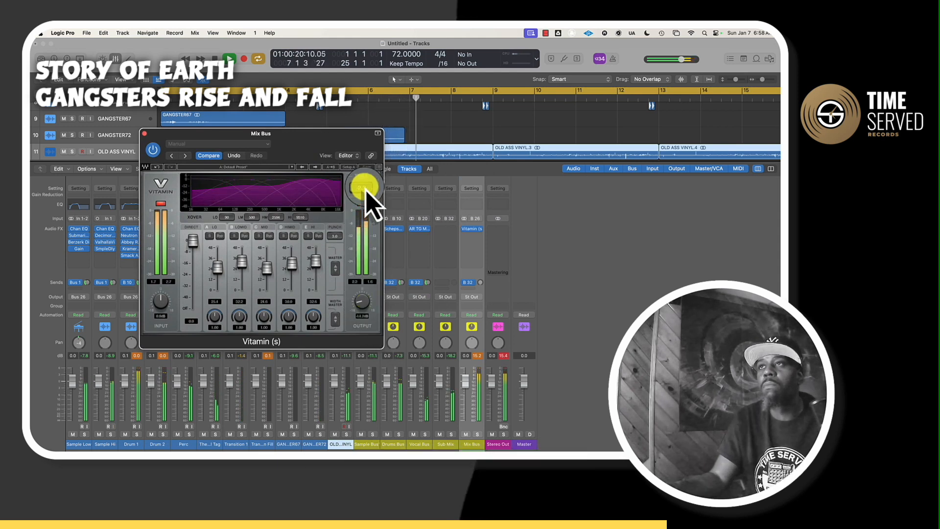
{"action": "left_click_drag", "start_coordinate": [365, 189], "coordinate": [360, 194]}
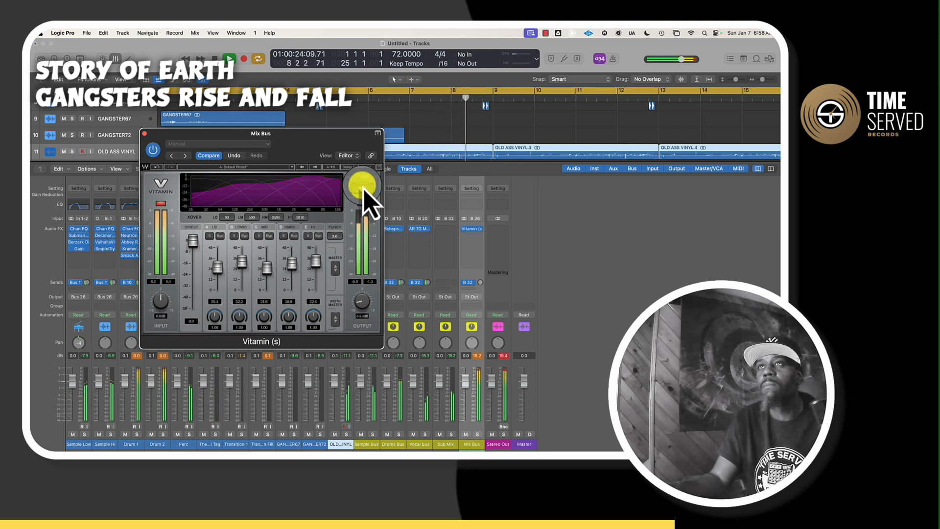
{"action": "left_click_drag", "start_coordinate": [363, 190], "coordinate": [362, 188]}
{"action": "mouse_move", "coordinate": [361, 296]}
{"action": "left_mouse_down"}
{"action": "mouse_move", "coordinate": [360, 315]}
{"action": "mouse_move", "coordinate": [359, 294]}
{"action": "mouse_move", "coordinate": [361, 315]}
{"action": "mouse_move", "coordinate": [361, 301]}
{"action": "left_mouse_up"}
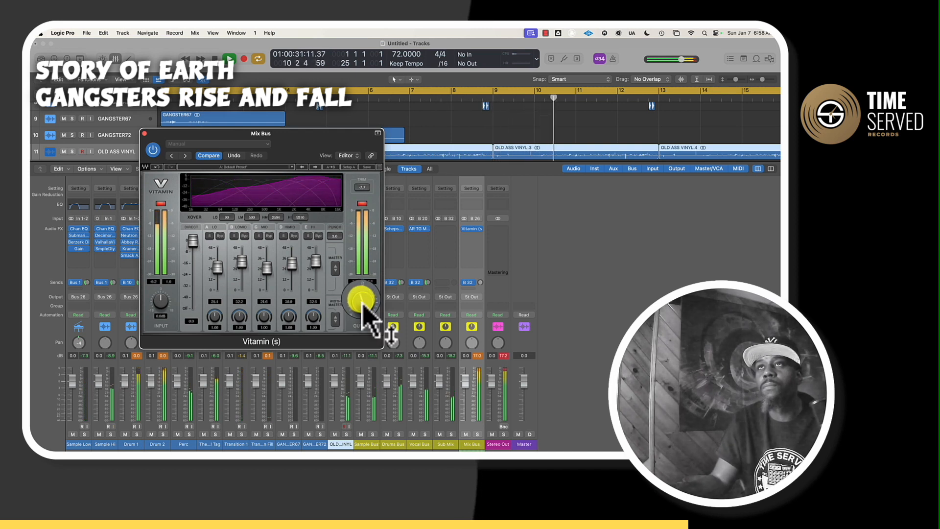
Step: Reset the Mix Bus peak reading and rebalance Vitamin's bands, with LO at 30.0 and LOMID at 27.0
{"action": "left_click", "coordinate": [478, 356]}
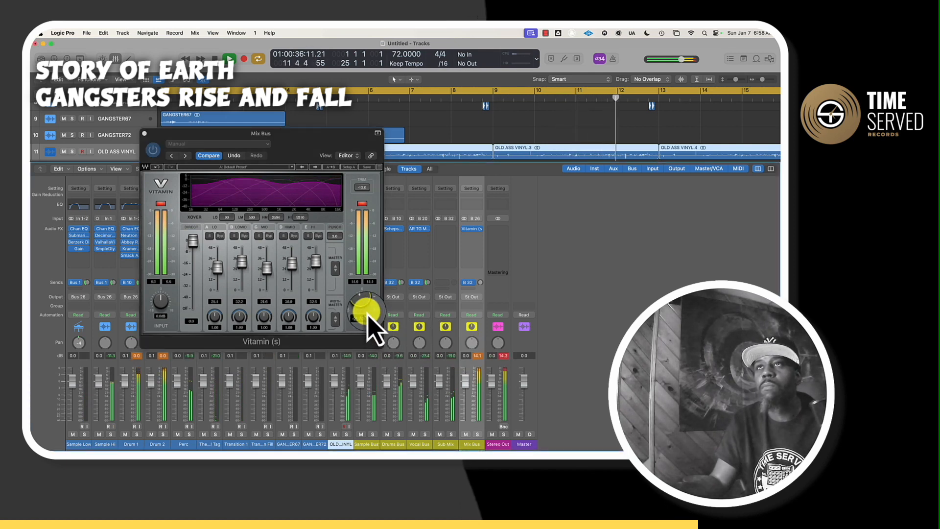
{"action": "left_click_drag", "start_coordinate": [313, 258], "coordinate": [241, 268]}
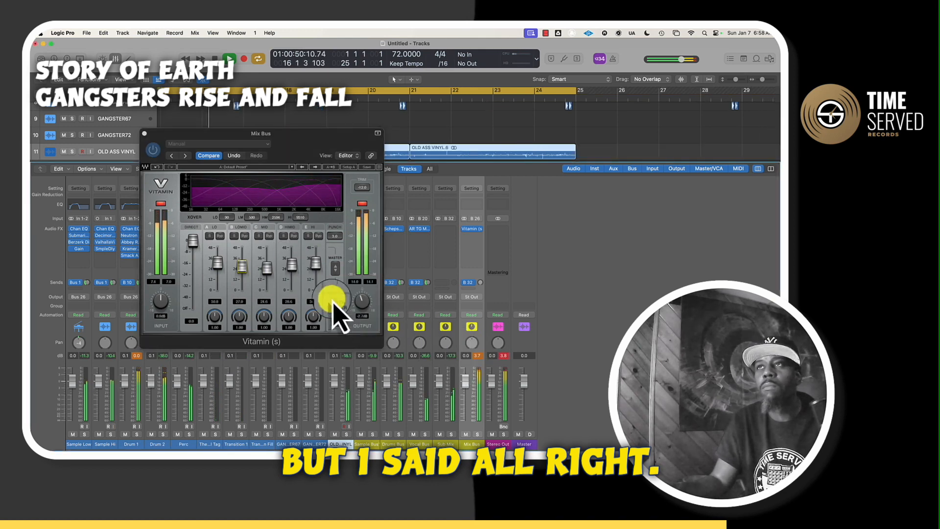
{"action": "left_click", "coordinate": [145, 134]}
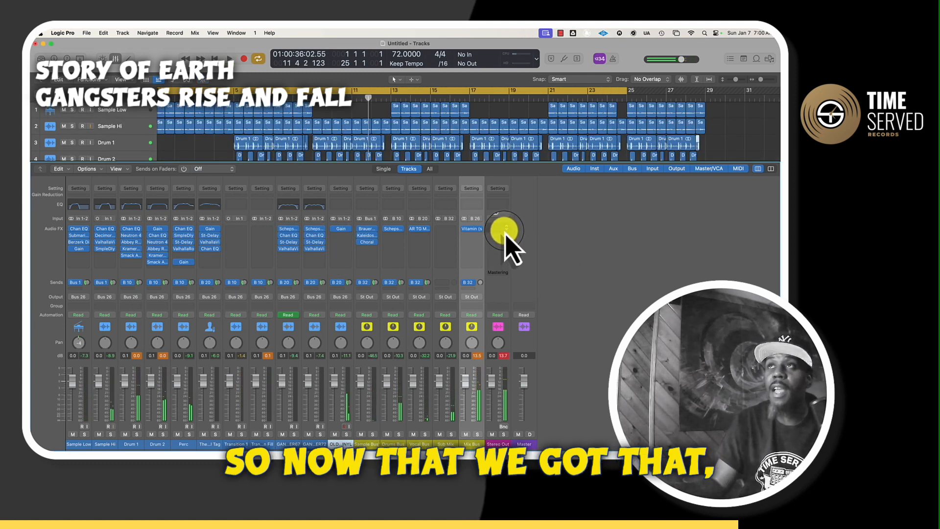
Step: Insert the stereo version of iZotope Ozone 9 on the Stereo Out channel
{"action": "left_click", "coordinate": [505, 230]}
{"action": "mouse_move", "coordinate": [519, 409]}
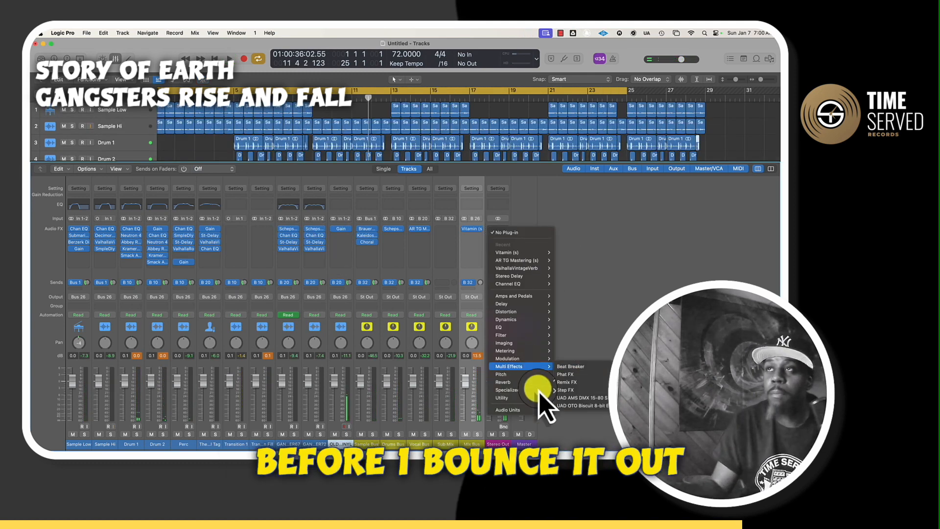
{"action": "mouse_move", "coordinate": [568, 436]}
{"action": "mouse_move", "coordinate": [568, 388]}
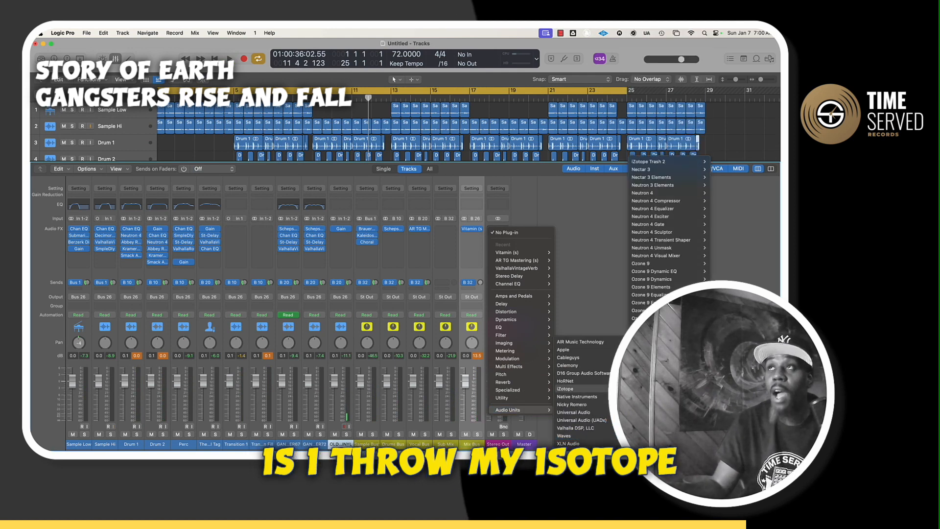
{"action": "mouse_move", "coordinate": [657, 265]}
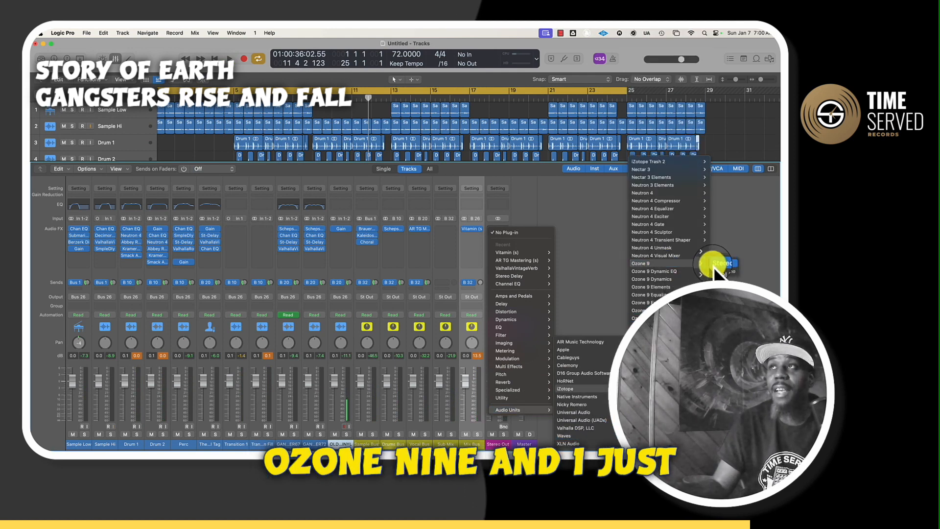
{"action": "left_click", "coordinate": [717, 264]}
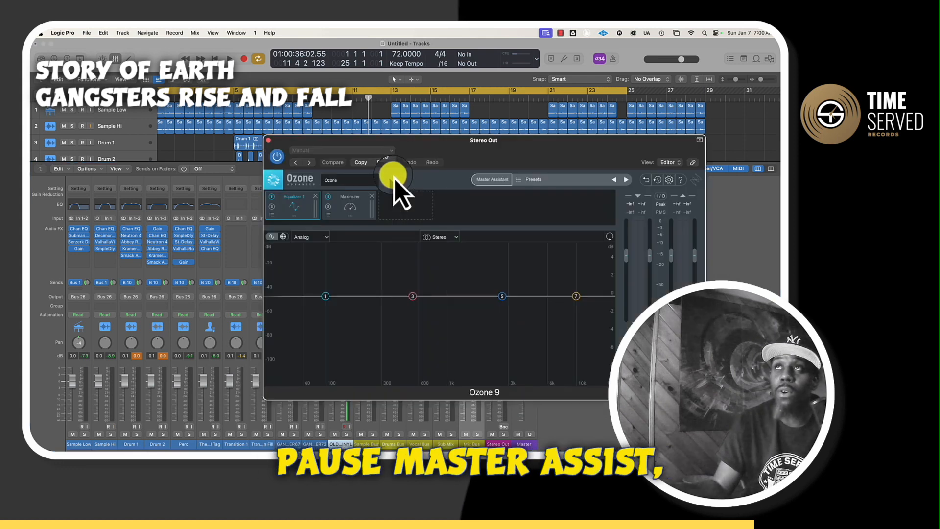
Step: Run Ozone's Master Assistant with Modern modules, Manual loudness at Medium intensity and the Streaming destination, playing the track for analysis
{"action": "left_click", "coordinate": [336, 155]}
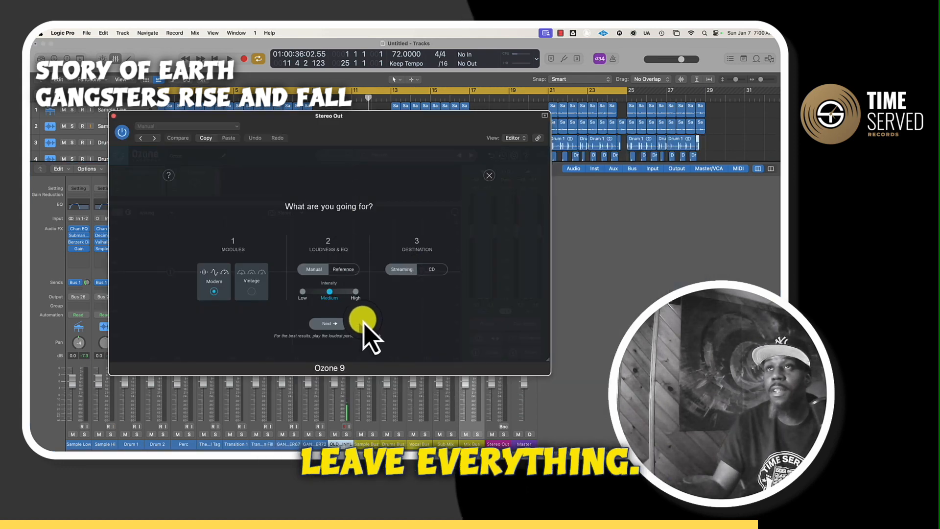
{"action": "left_click", "coordinate": [343, 269]}
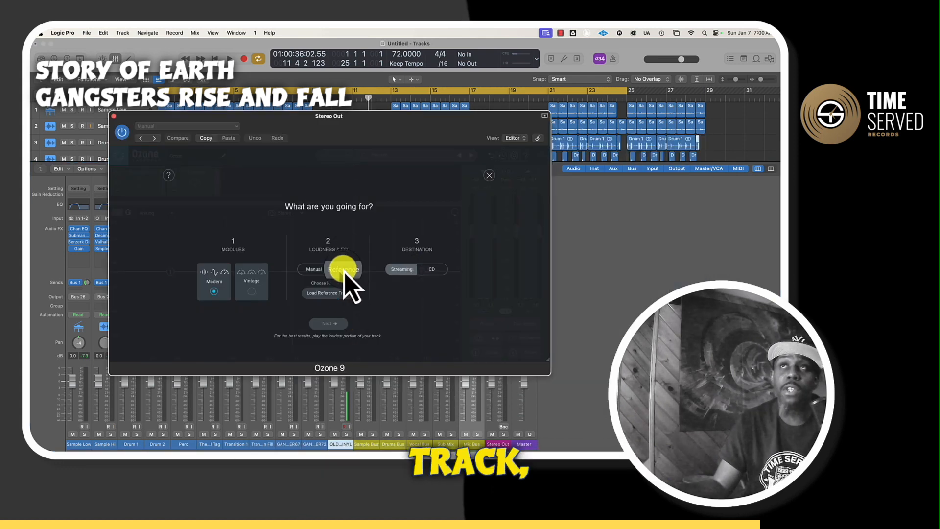
{"action": "left_click", "coordinate": [314, 269]}
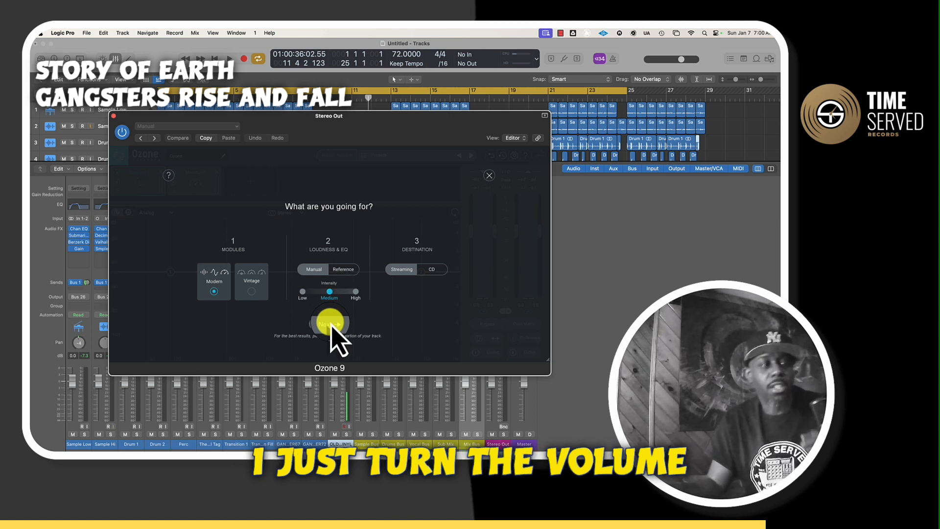
{"action": "left_click", "coordinate": [330, 323]}
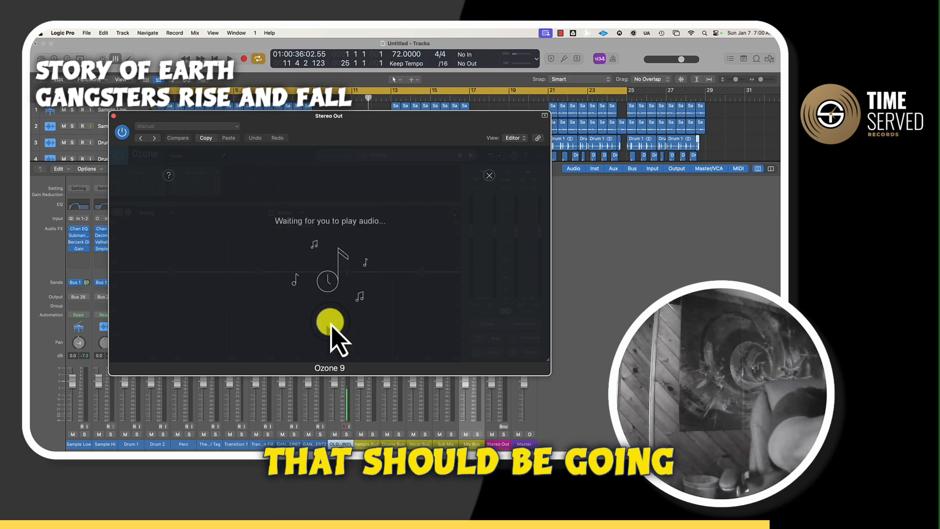
{"action": "key", "text": "space"}
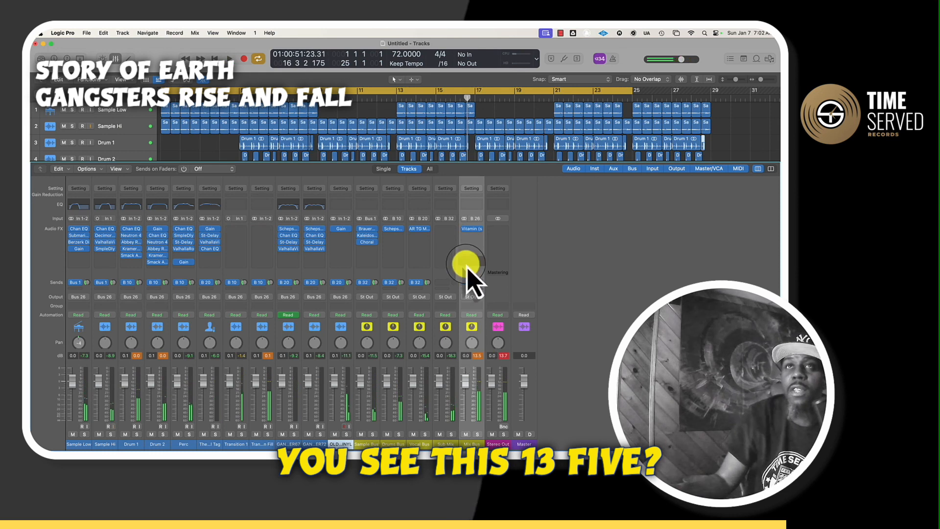
Step: Insert the stereo version of Waves Smack Attack on the Mix Bus with its guard on Clip, and play the mix
{"action": "left_click", "coordinate": [471, 270]}
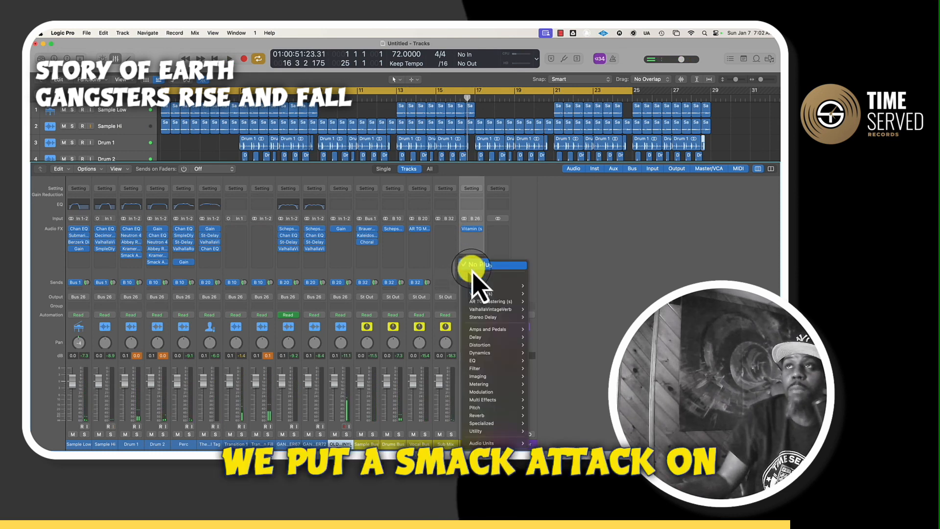
{"action": "mouse_move", "coordinate": [484, 443]}
{"action": "mouse_move", "coordinate": [539, 436]}
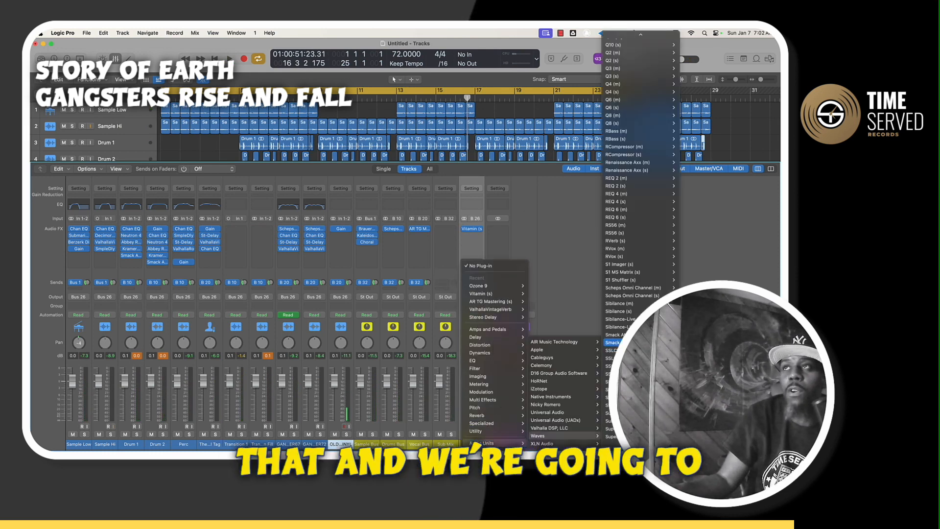
{"action": "left_click", "coordinate": [612, 342]}
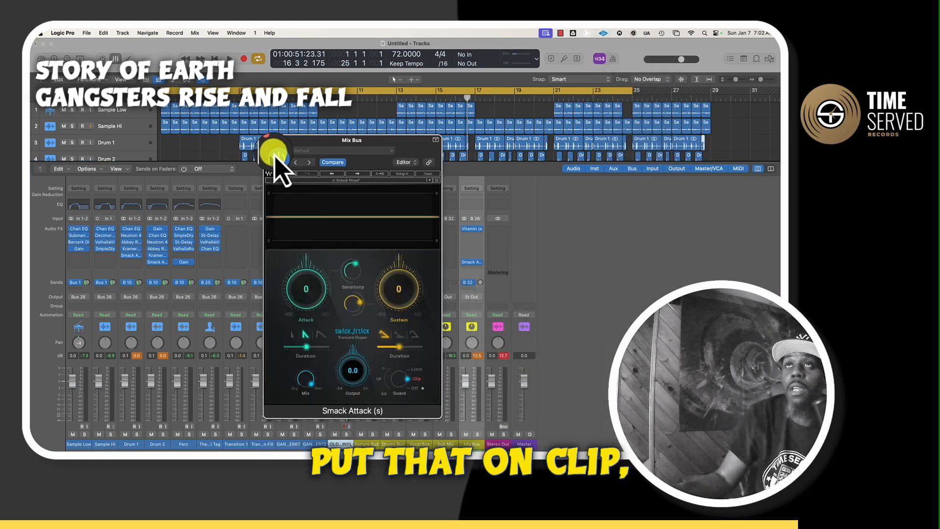
{"action": "left_click", "coordinate": [274, 156]}
{"action": "key", "text": "space"}
{"action": "left_click", "coordinate": [319, 294]}
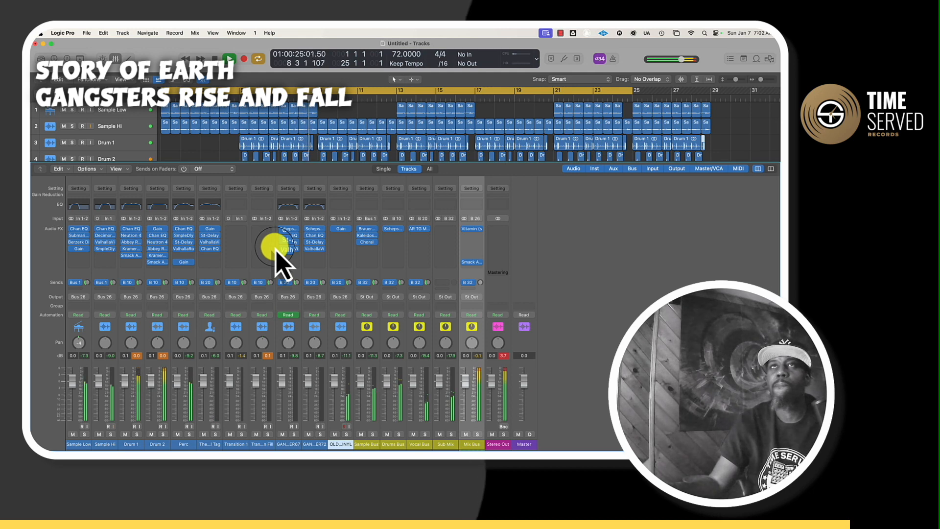
Step: Raise the level of The General Tag track with its Gain plug-in during playback, and stop the song
{"action": "scroll", "coordinate": [171, 135], "scroll_direction": "down", "scroll_amount": 2}
{"action": "scroll", "coordinate": [172, 134], "scroll_direction": "down", "scroll_amount": 3}
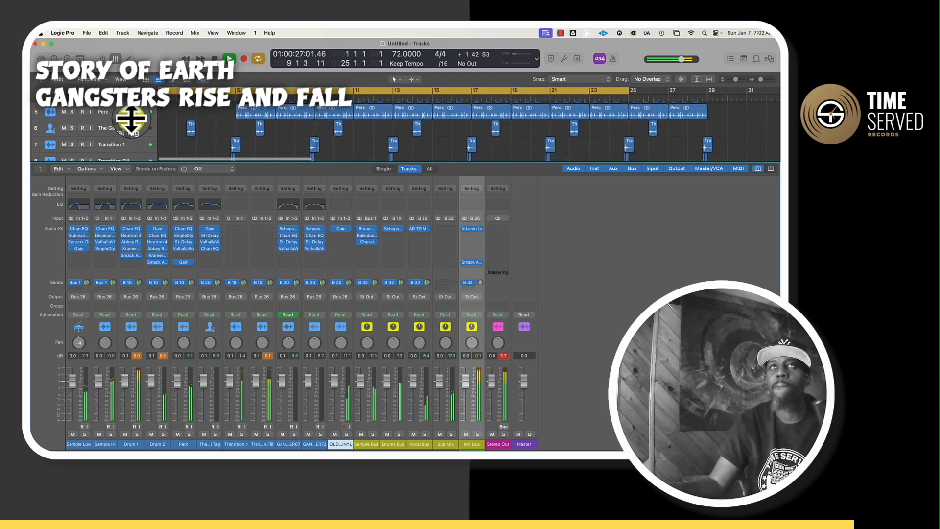
{"action": "left_click", "coordinate": [215, 198]}
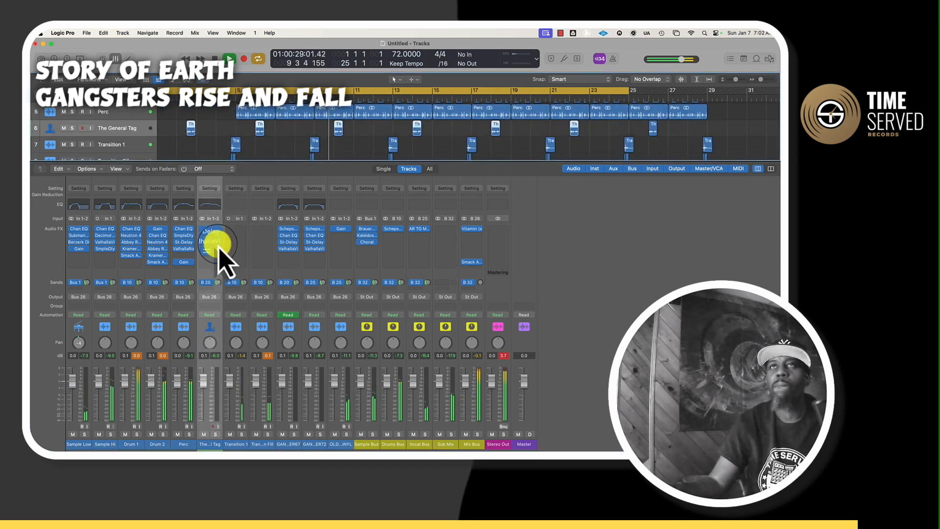
{"action": "left_click", "coordinate": [212, 230]}
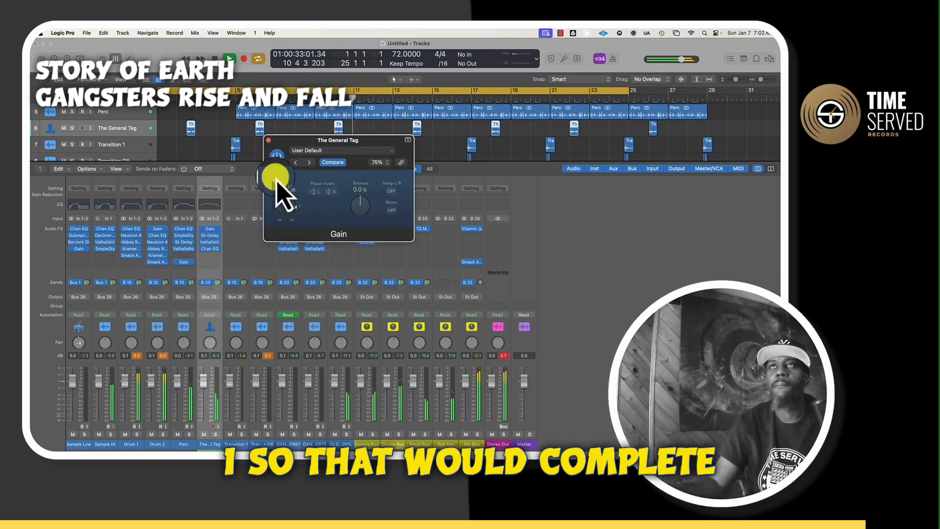
{"action": "left_click", "coordinate": [268, 141]}
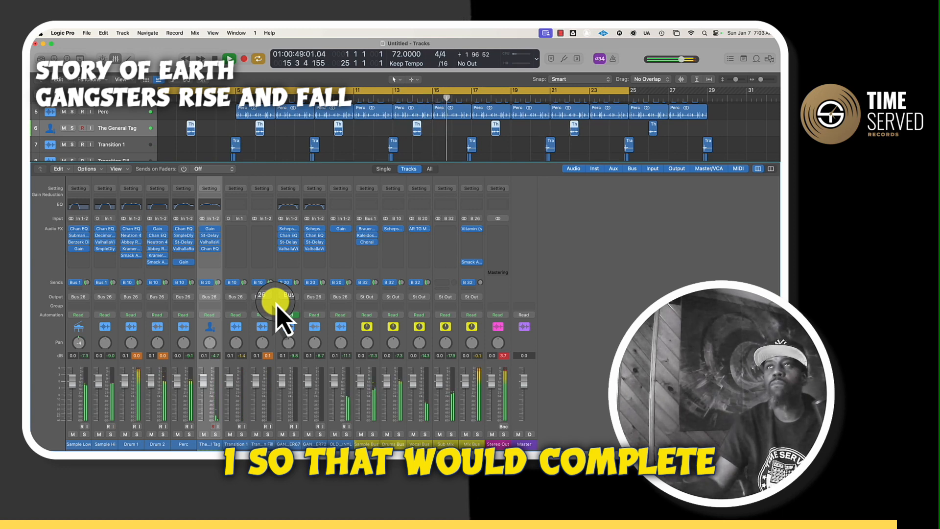
{"action": "key", "text": "space"}
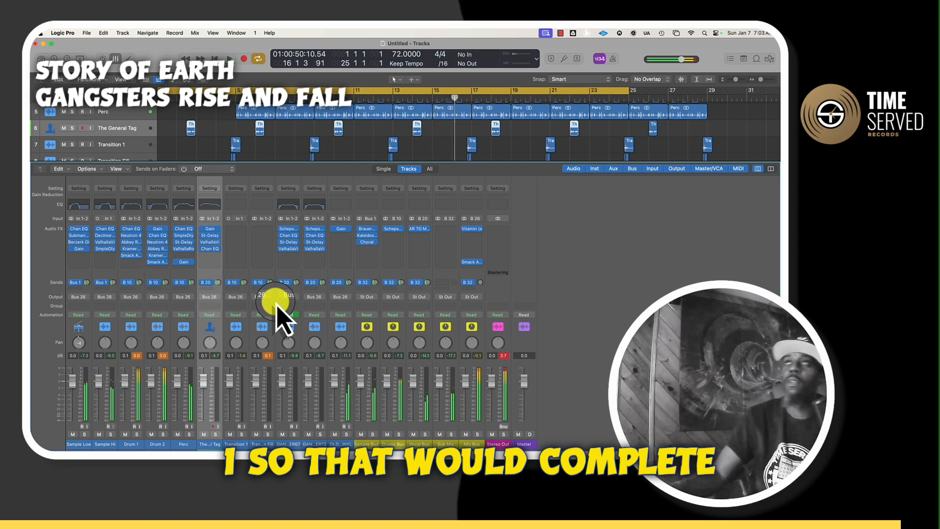